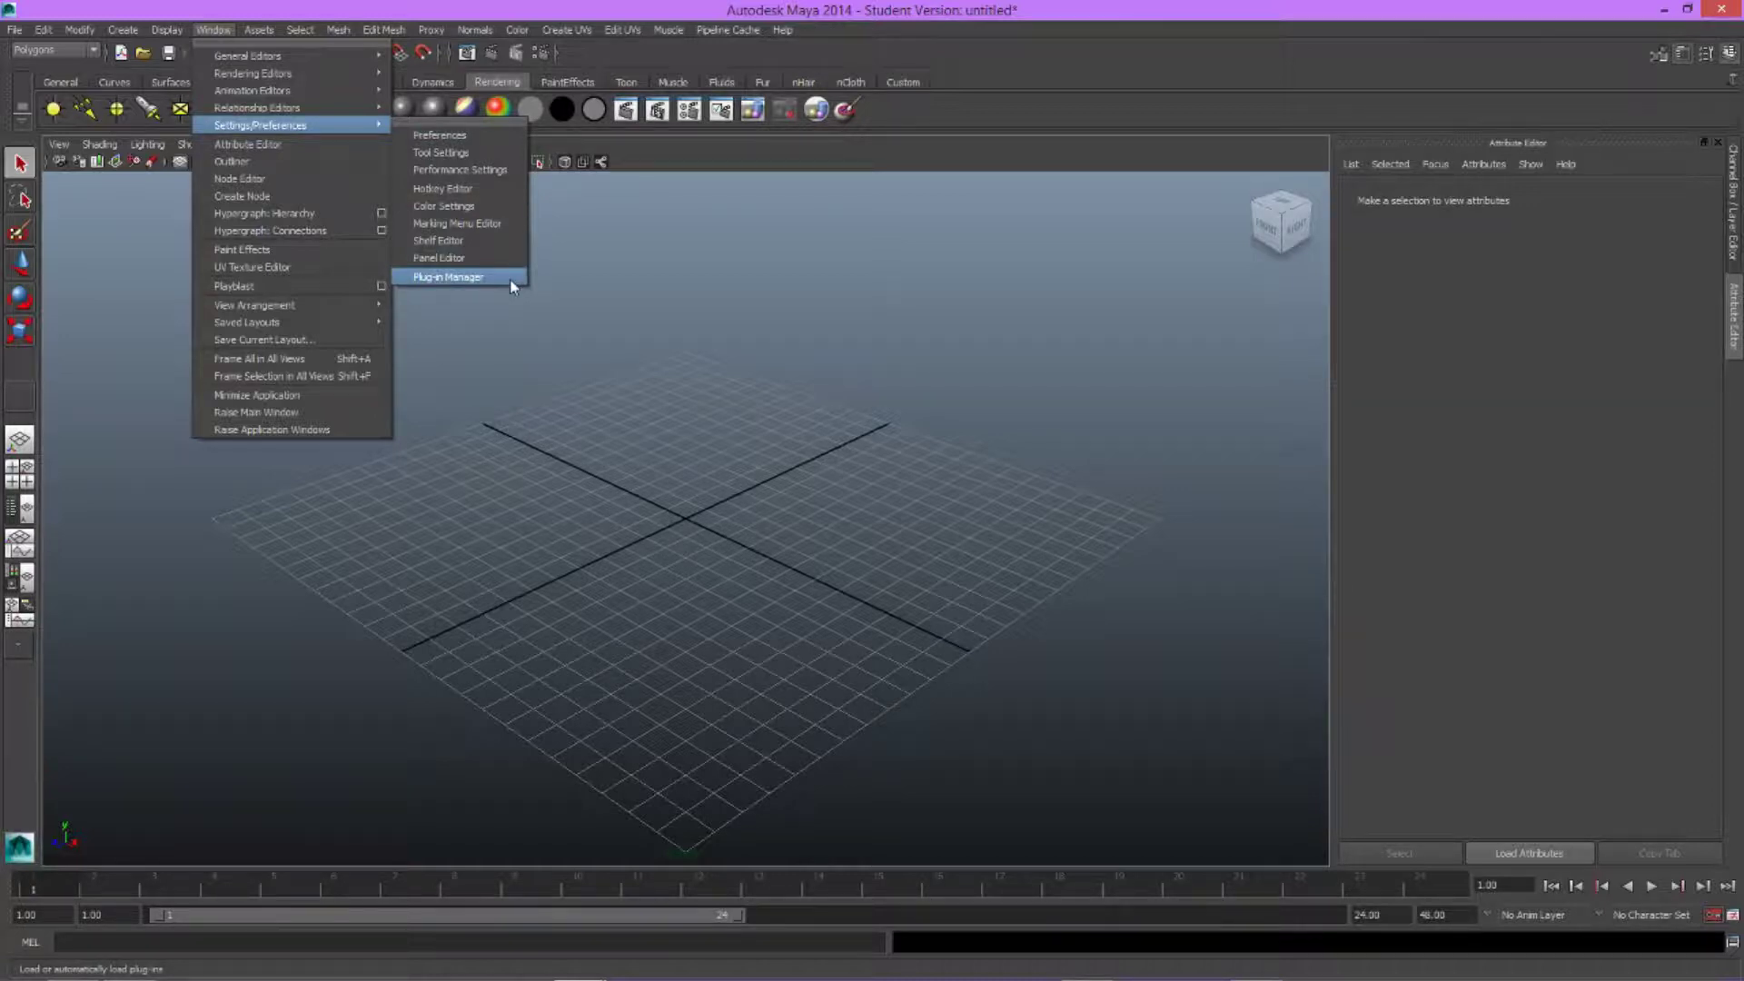
# Open the Plug-in Manager, set the renderer to Maya Vector in the Render Settings and show its specific options.
pyautogui.click(511, 287)
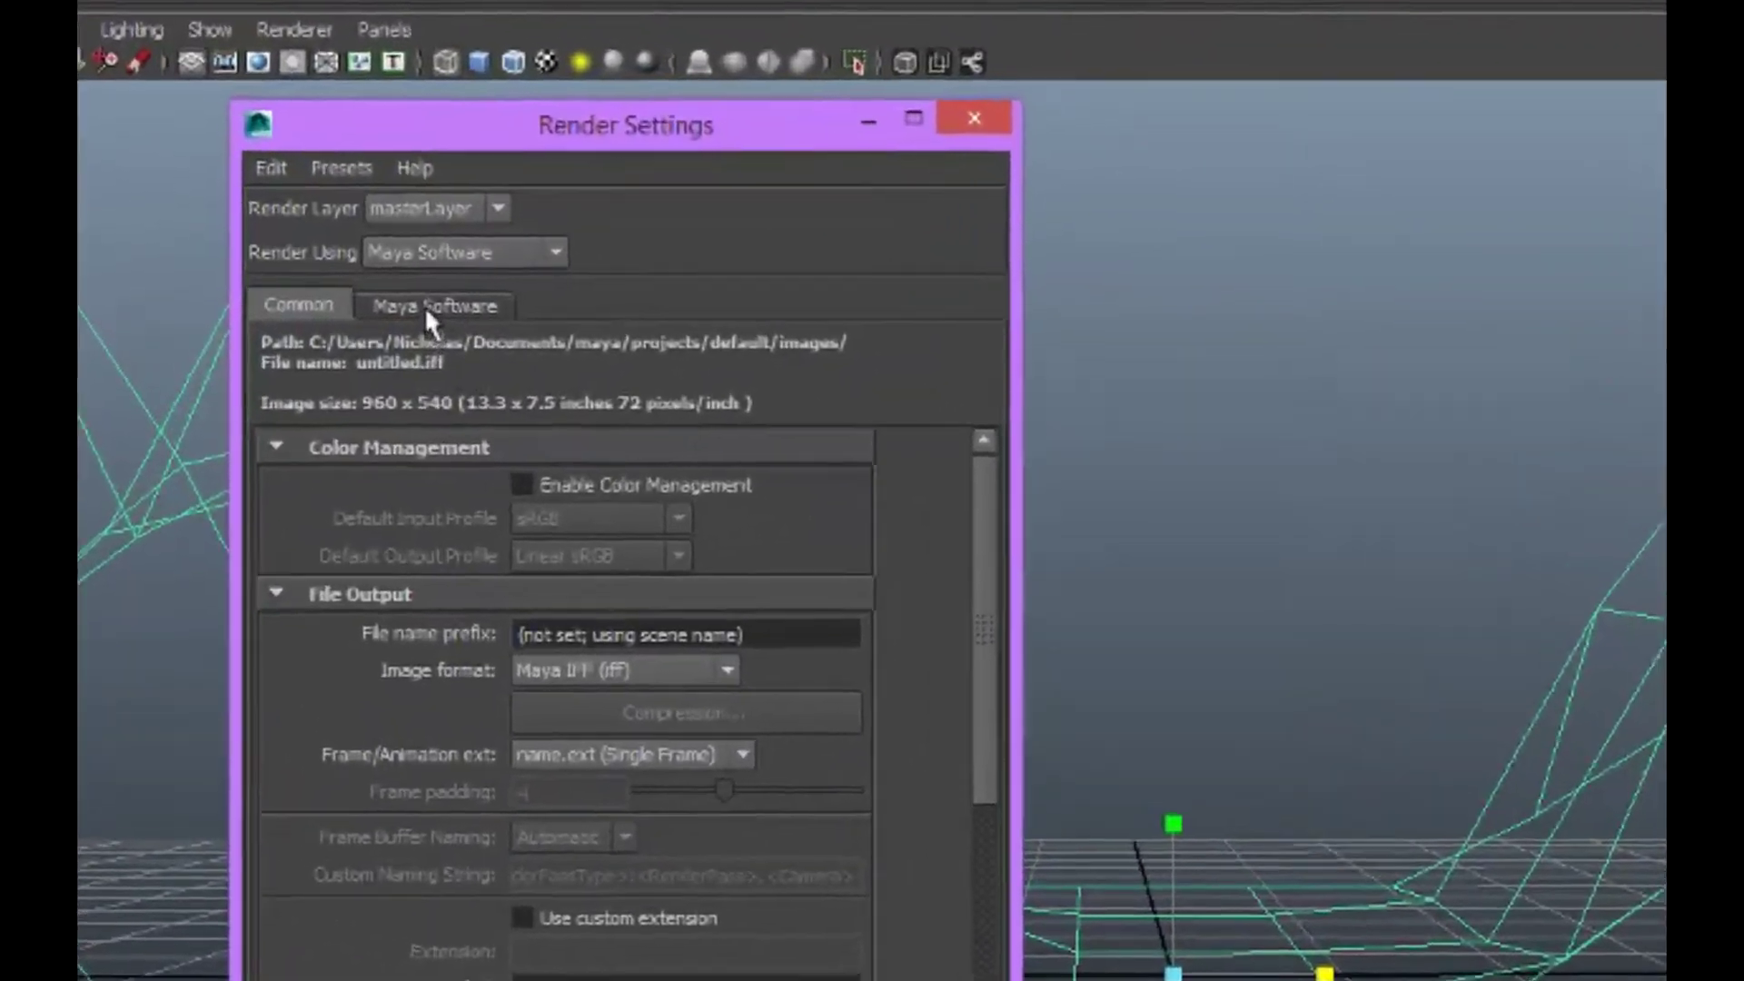
pyautogui.click(464, 252)
pyautogui.click(483, 348)
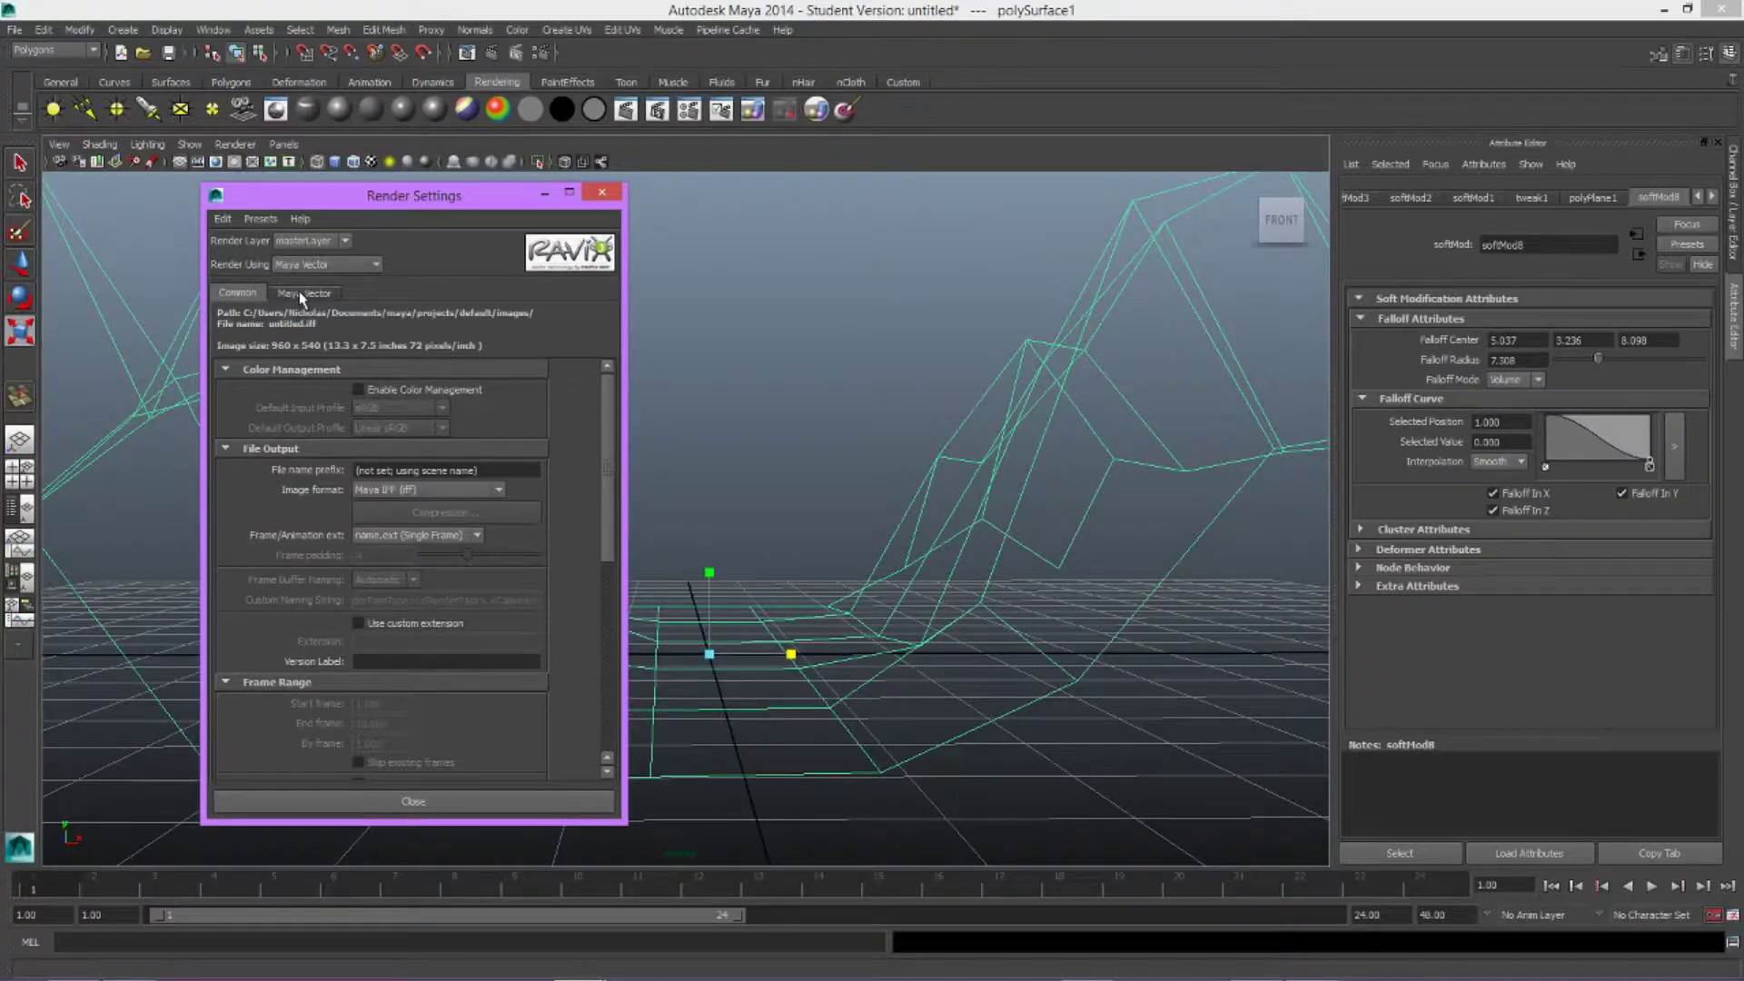
pyautogui.click(300, 294)
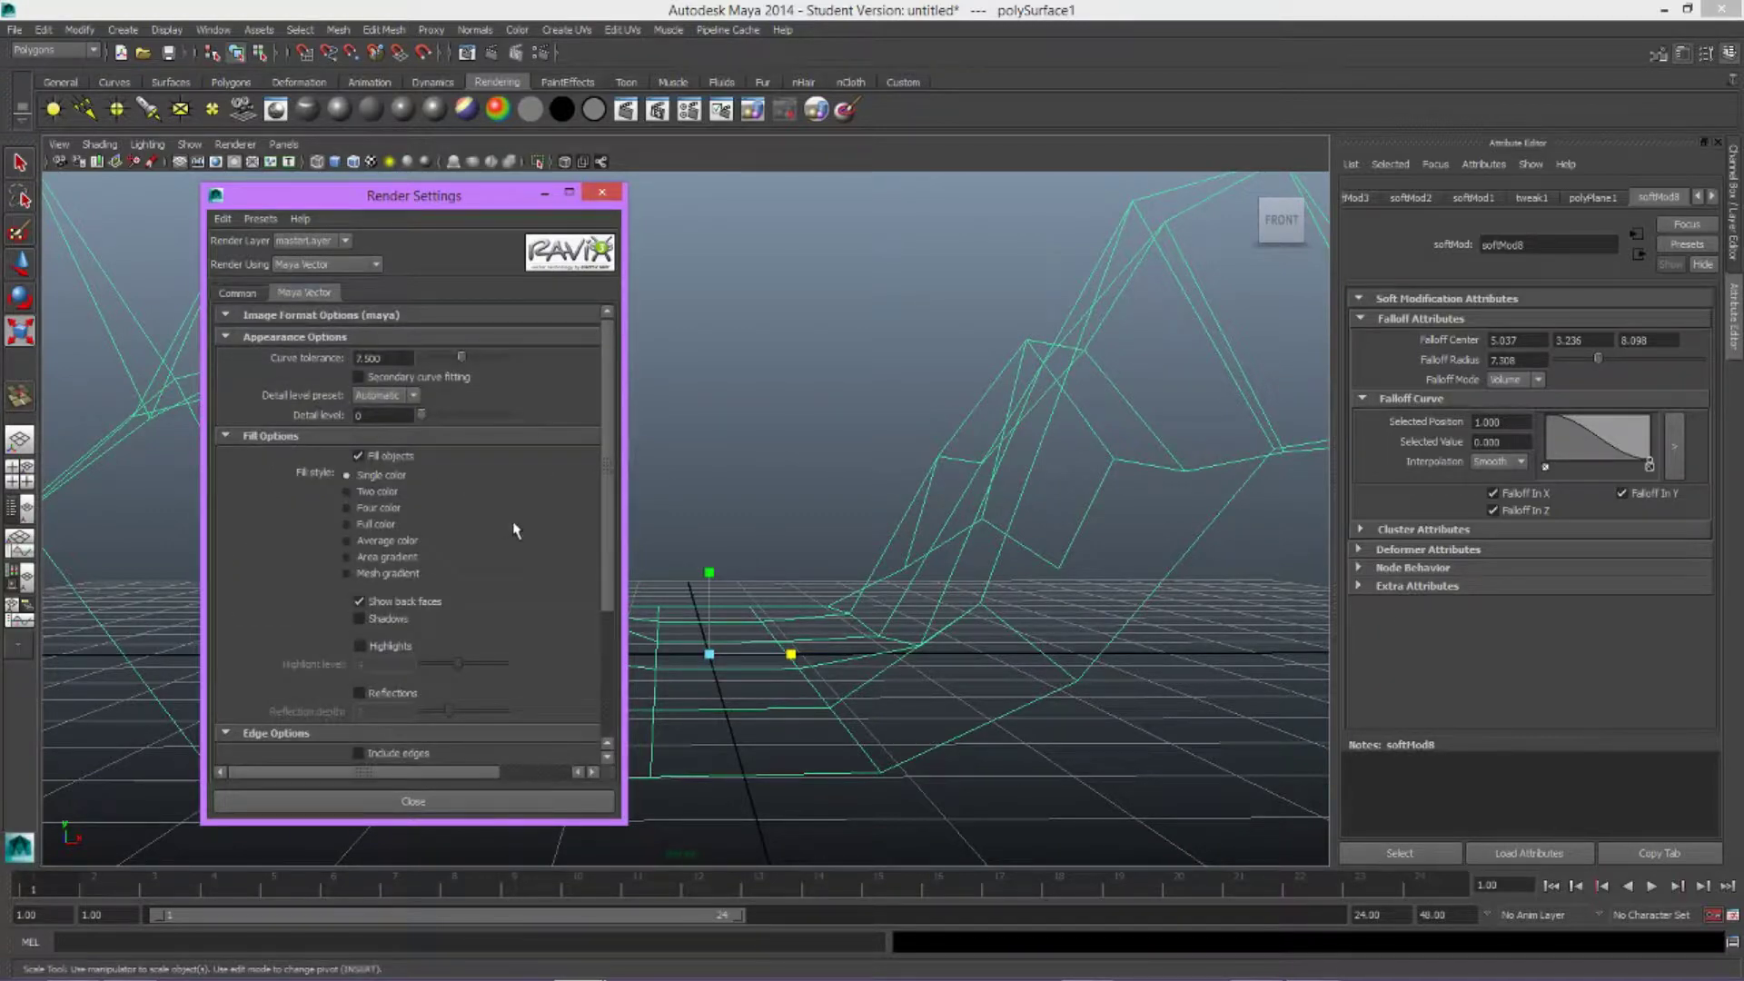
# Include edges in the vector render, with the Hairline edge weight preset and the Entire Mesh edge style.
pyautogui.scroll(-4, 514, 530)
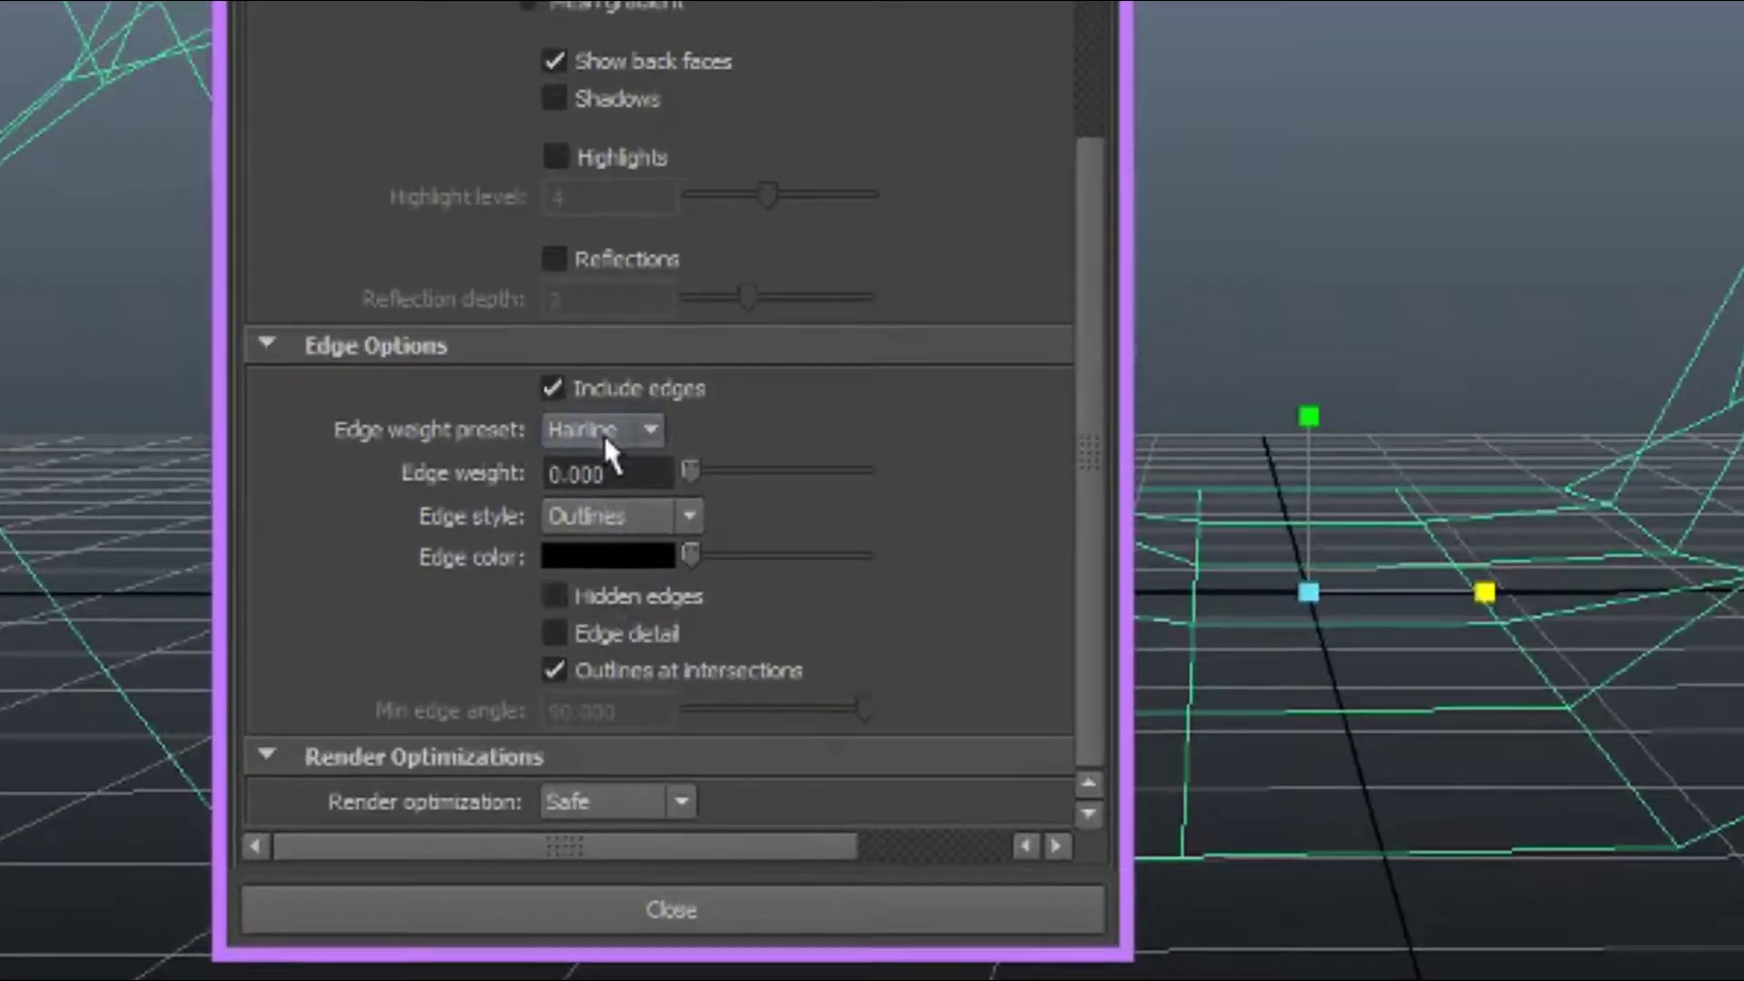
pyautogui.click(603, 434)
pyautogui.click(616, 452)
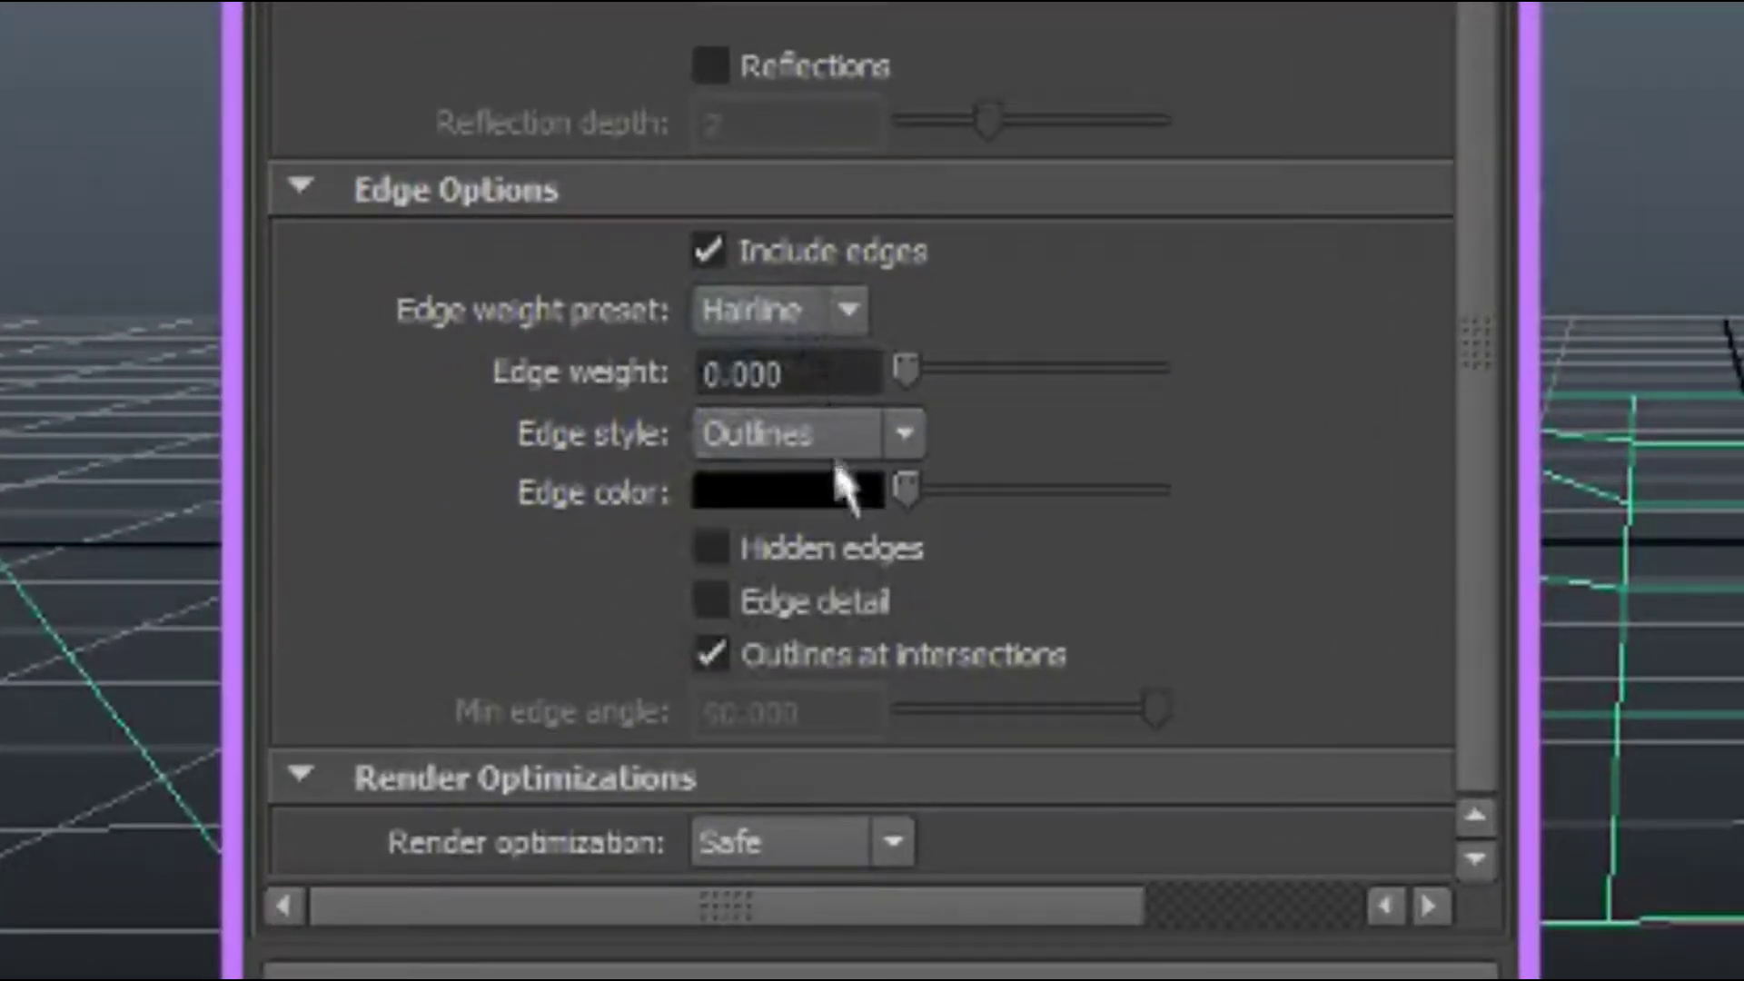
pyautogui.click(822, 435)
pyautogui.click(829, 513)
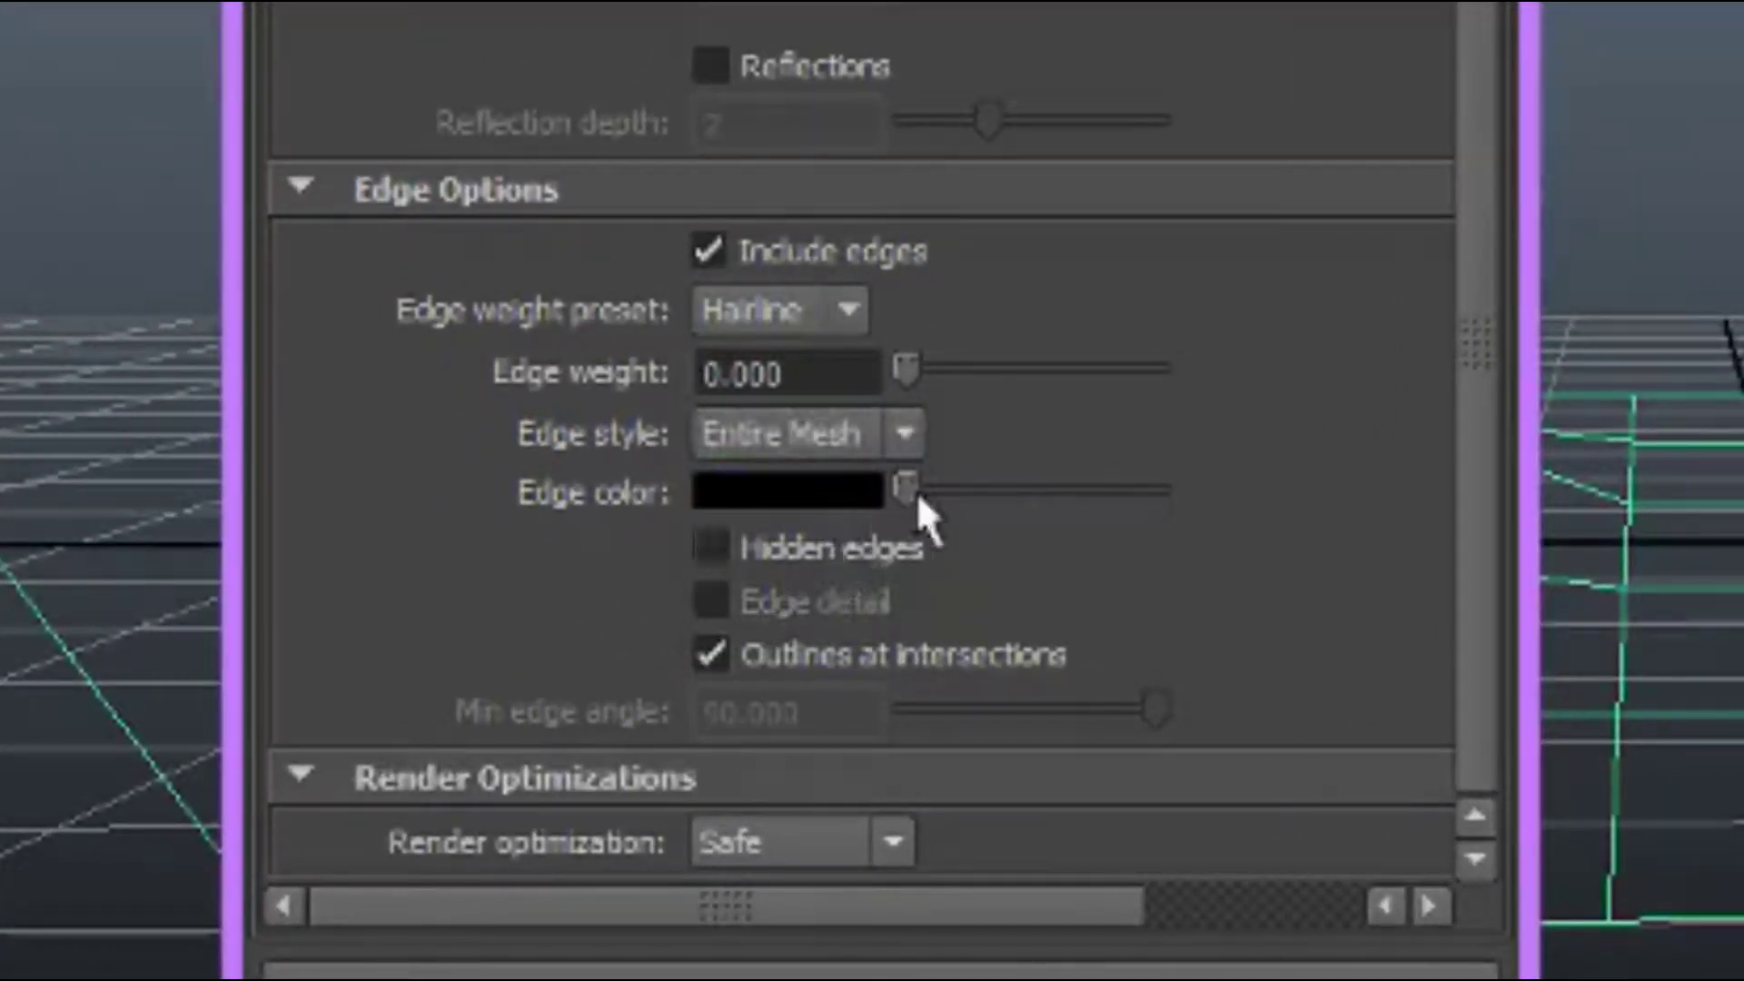
# Set the vector render's edge color to bright purple and turn off Fill objects.
pyautogui.click(870, 498)
pyautogui.moveTo(1126, 559)
pyautogui.mouseDown()
pyautogui.moveTo(1113, 526)
pyautogui.moveTo(1304, 614)
pyautogui.moveTo(1281, 626)
pyautogui.mouseUp()
pyautogui.moveTo(1313, 532); pyautogui.dragTo(1349, 557)
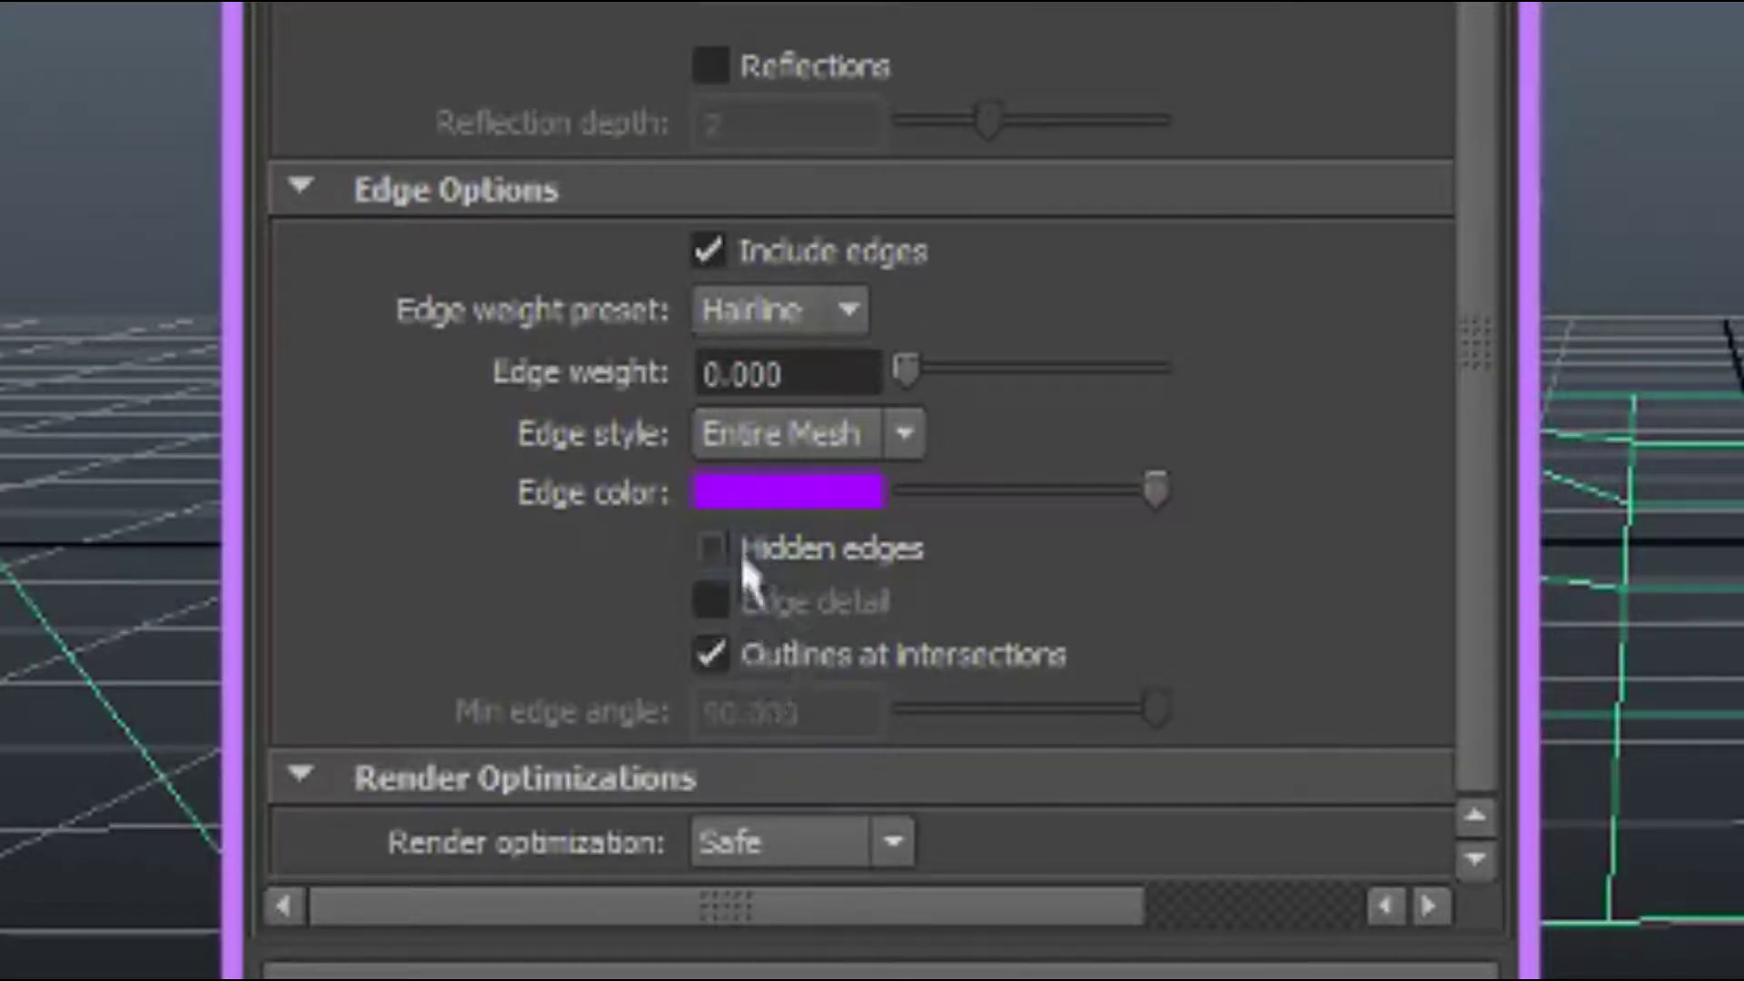
pyautogui.scroll(5, 802, 31)
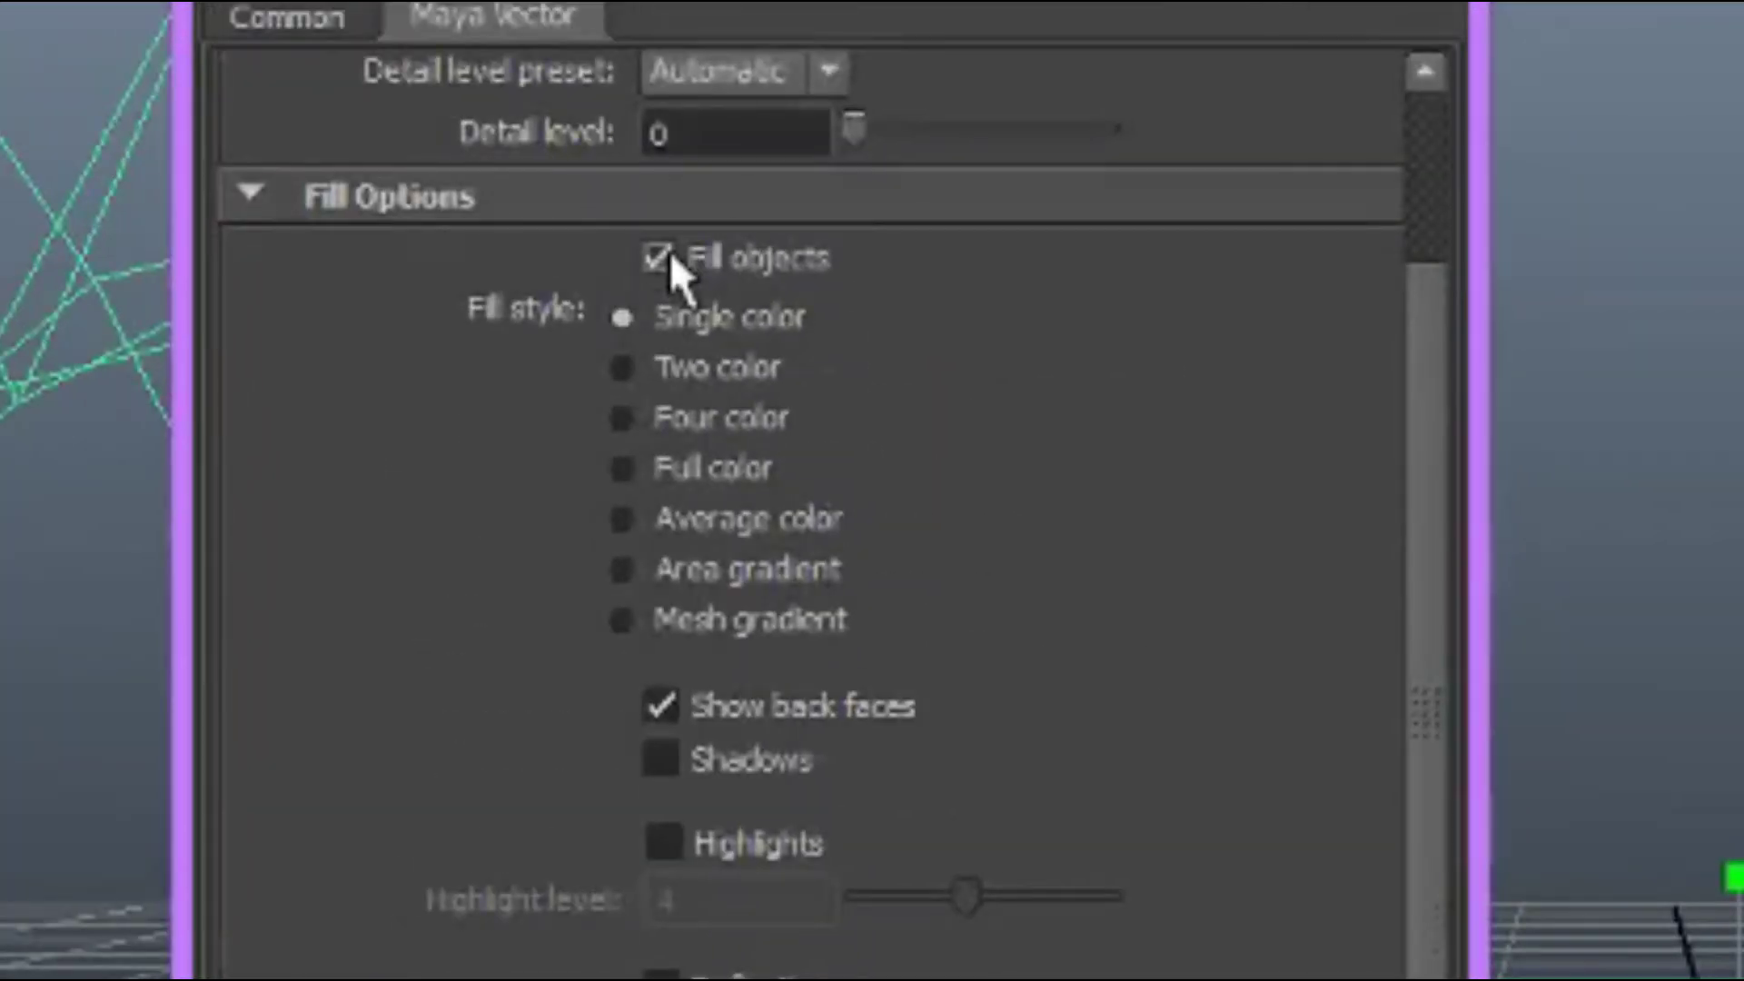
pyautogui.click(656, 258)
pyautogui.scroll(-4, 1163, 870)
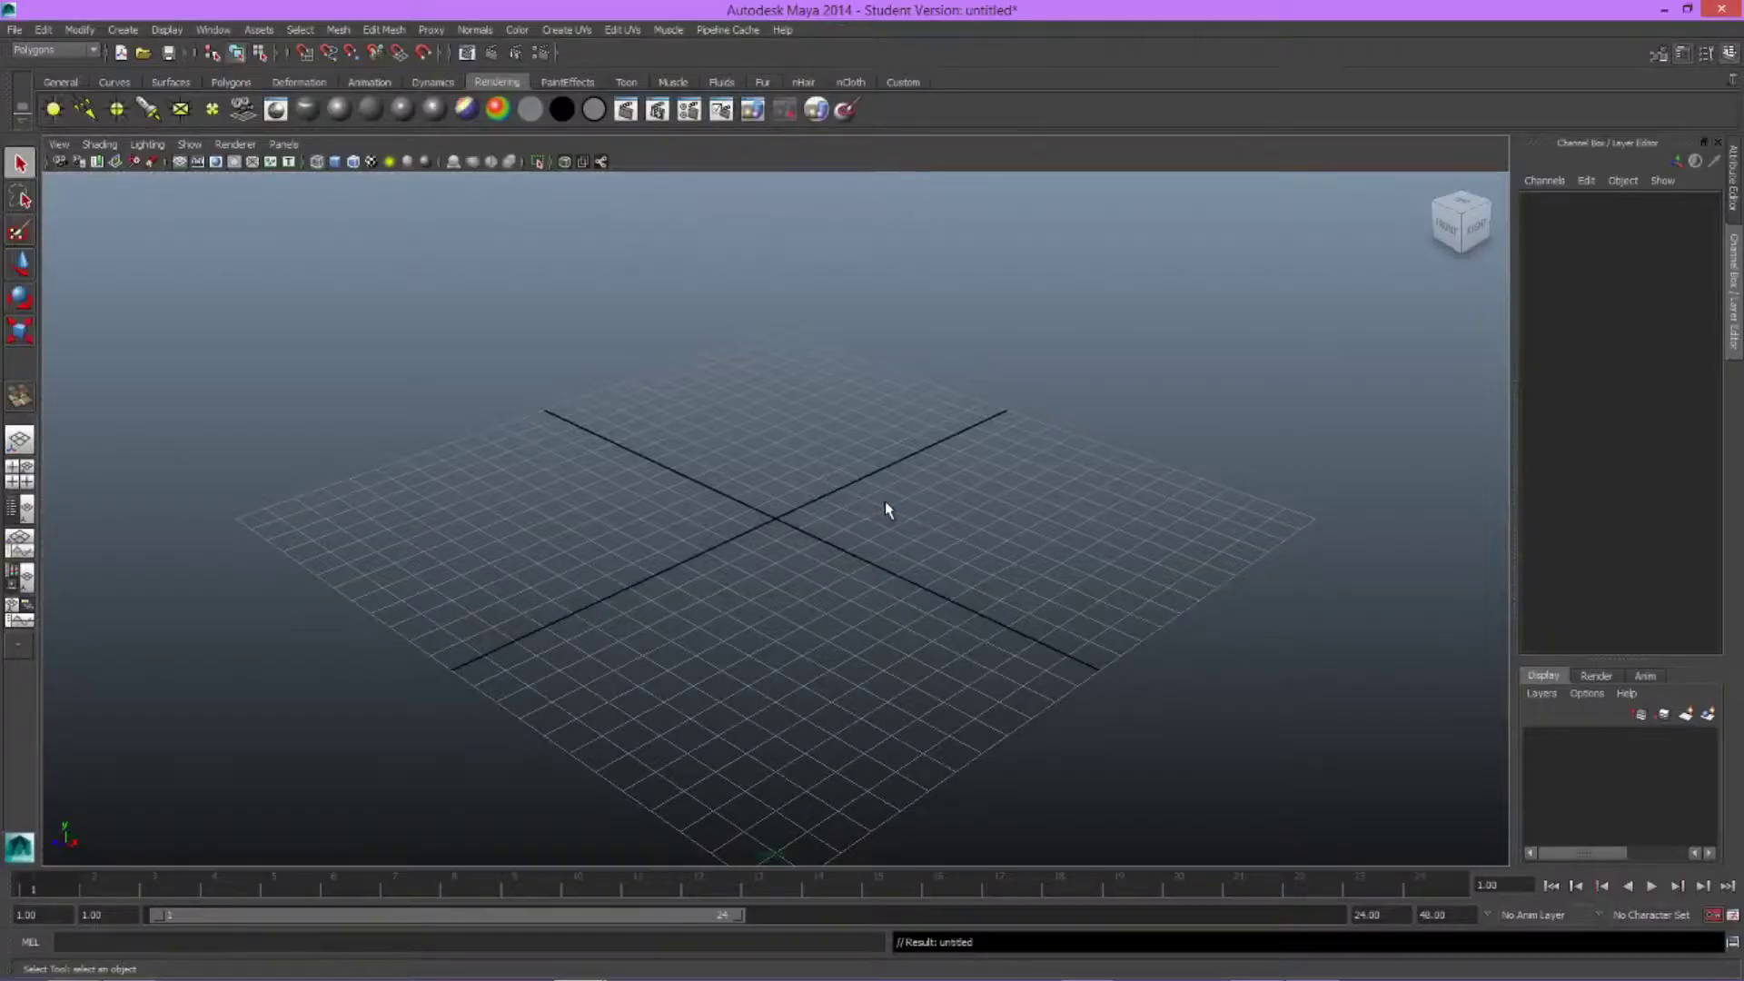
pyautogui.hotkey('ctrl', 'space')
pyautogui.hotkey('ctrl', 'space')
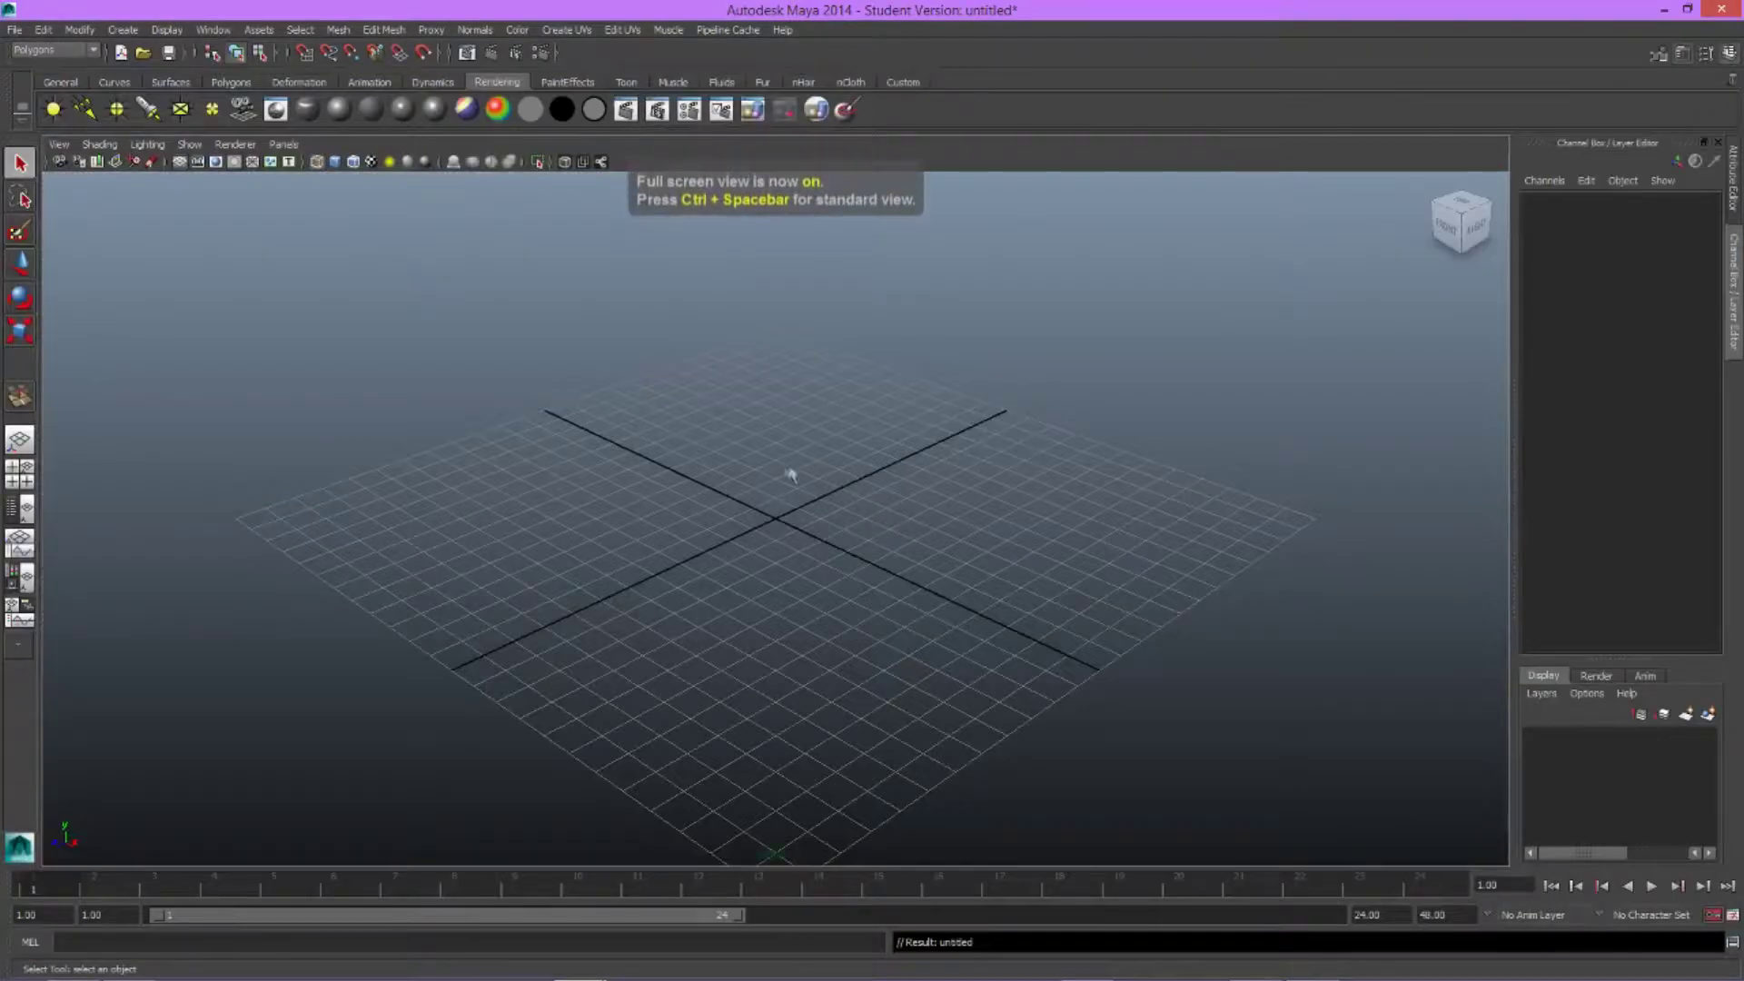
pyautogui.moveTo(645, 558)
pyautogui.keyDown('alt'); pyautogui.mouseDown()
pyautogui.moveTo(666, 557)
pyautogui.moveTo(652, 573)
pyautogui.moveTo(608, 557)
pyautogui.moveTo(623, 580)
pyautogui.moveTo(613, 567)
pyautogui.mouseUp(); pyautogui.keyUp('alt')
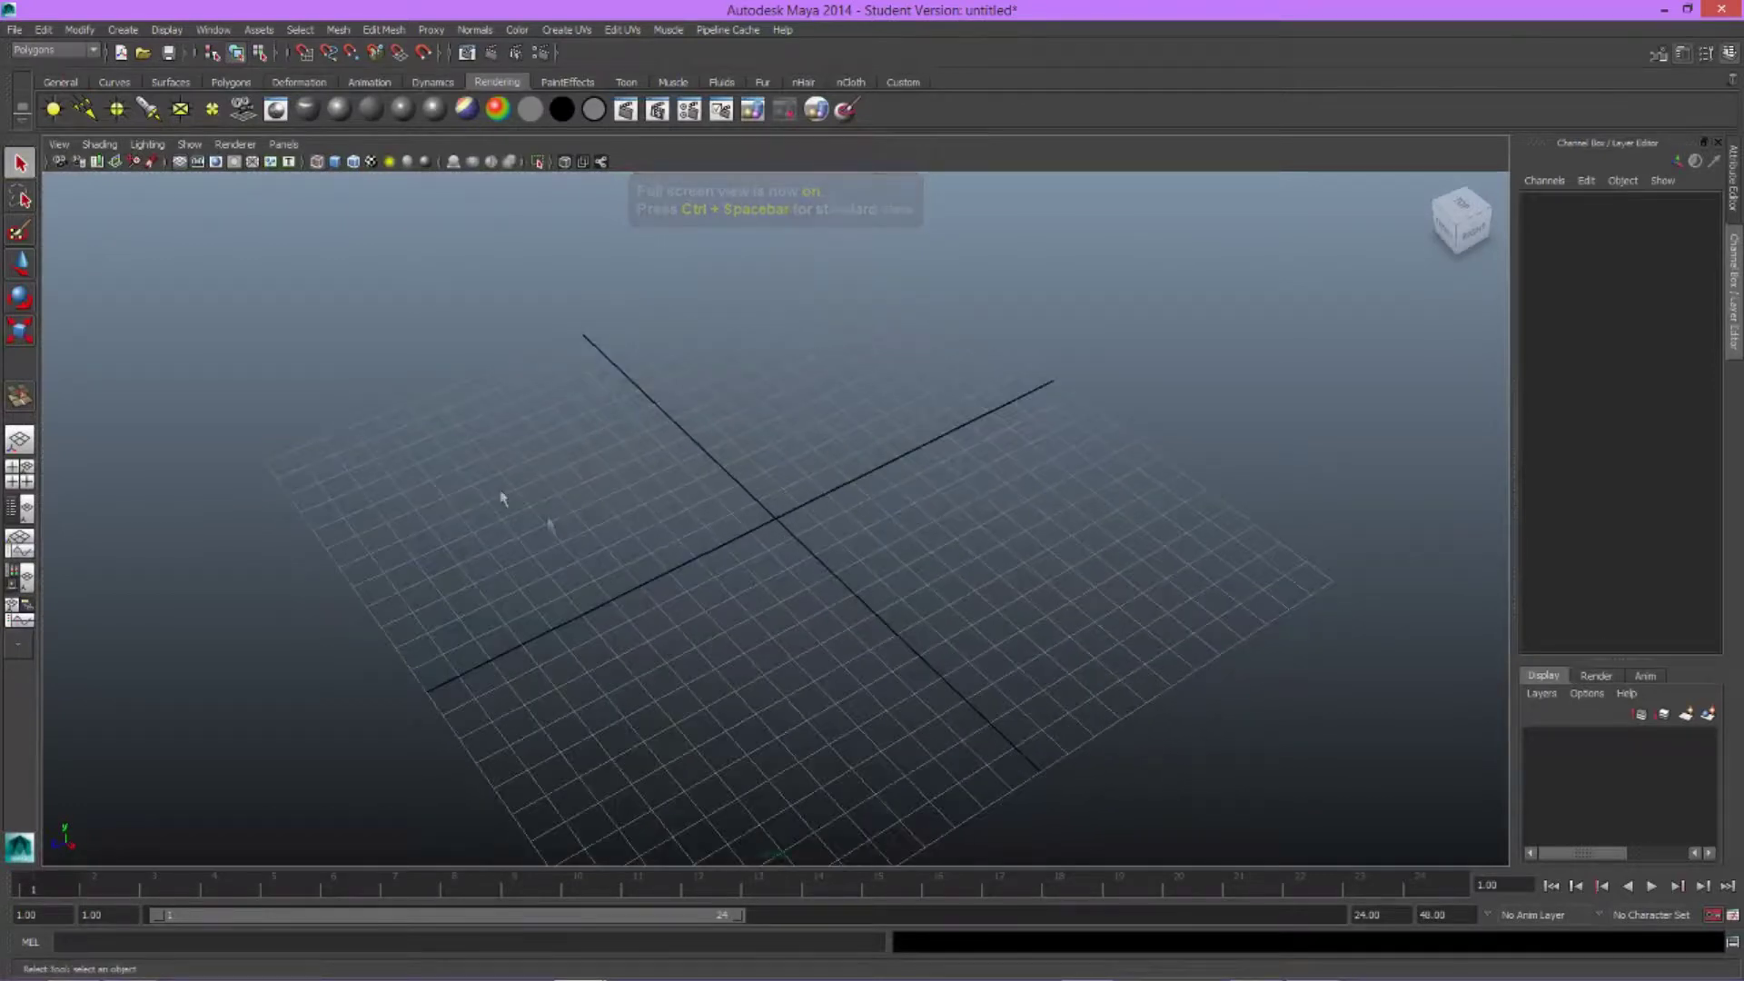
# Create a polygon plane at the origin and scale it uniformly to about 15.6.
pyautogui.click(230, 81)
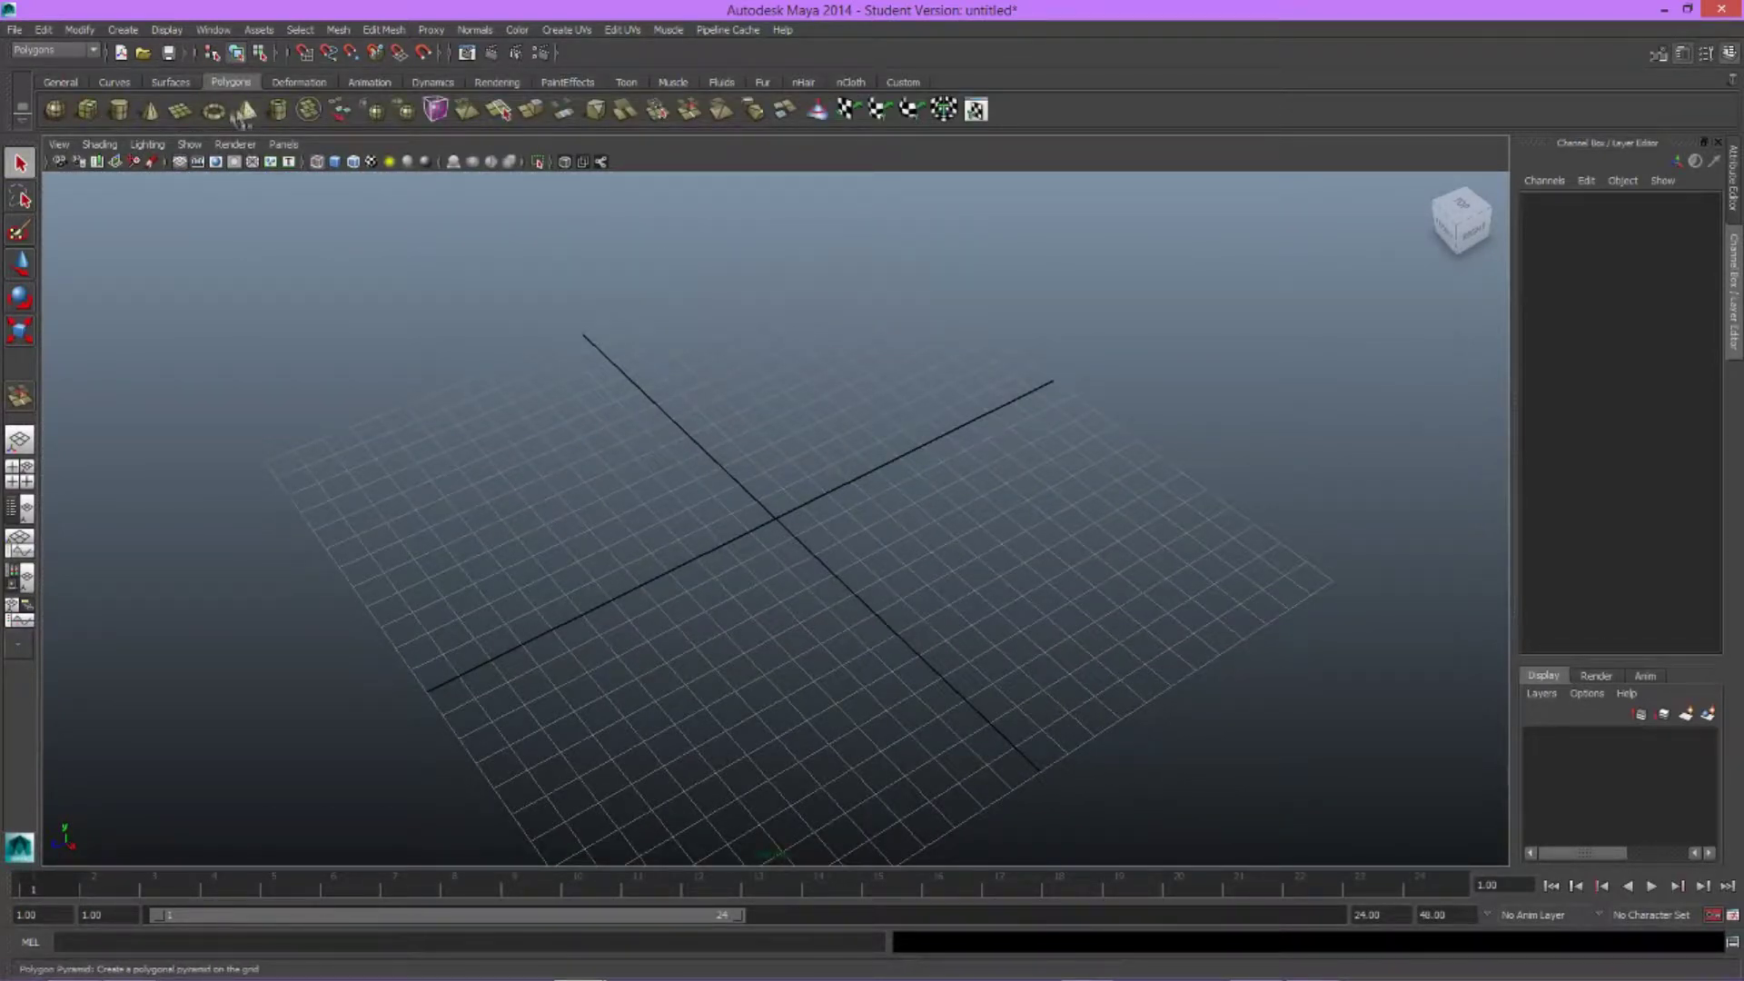
pyautogui.click(180, 110)
pyautogui.press('r')
pyautogui.moveTo(856, 581); pyautogui.dragTo(1099, 678, button='middle')
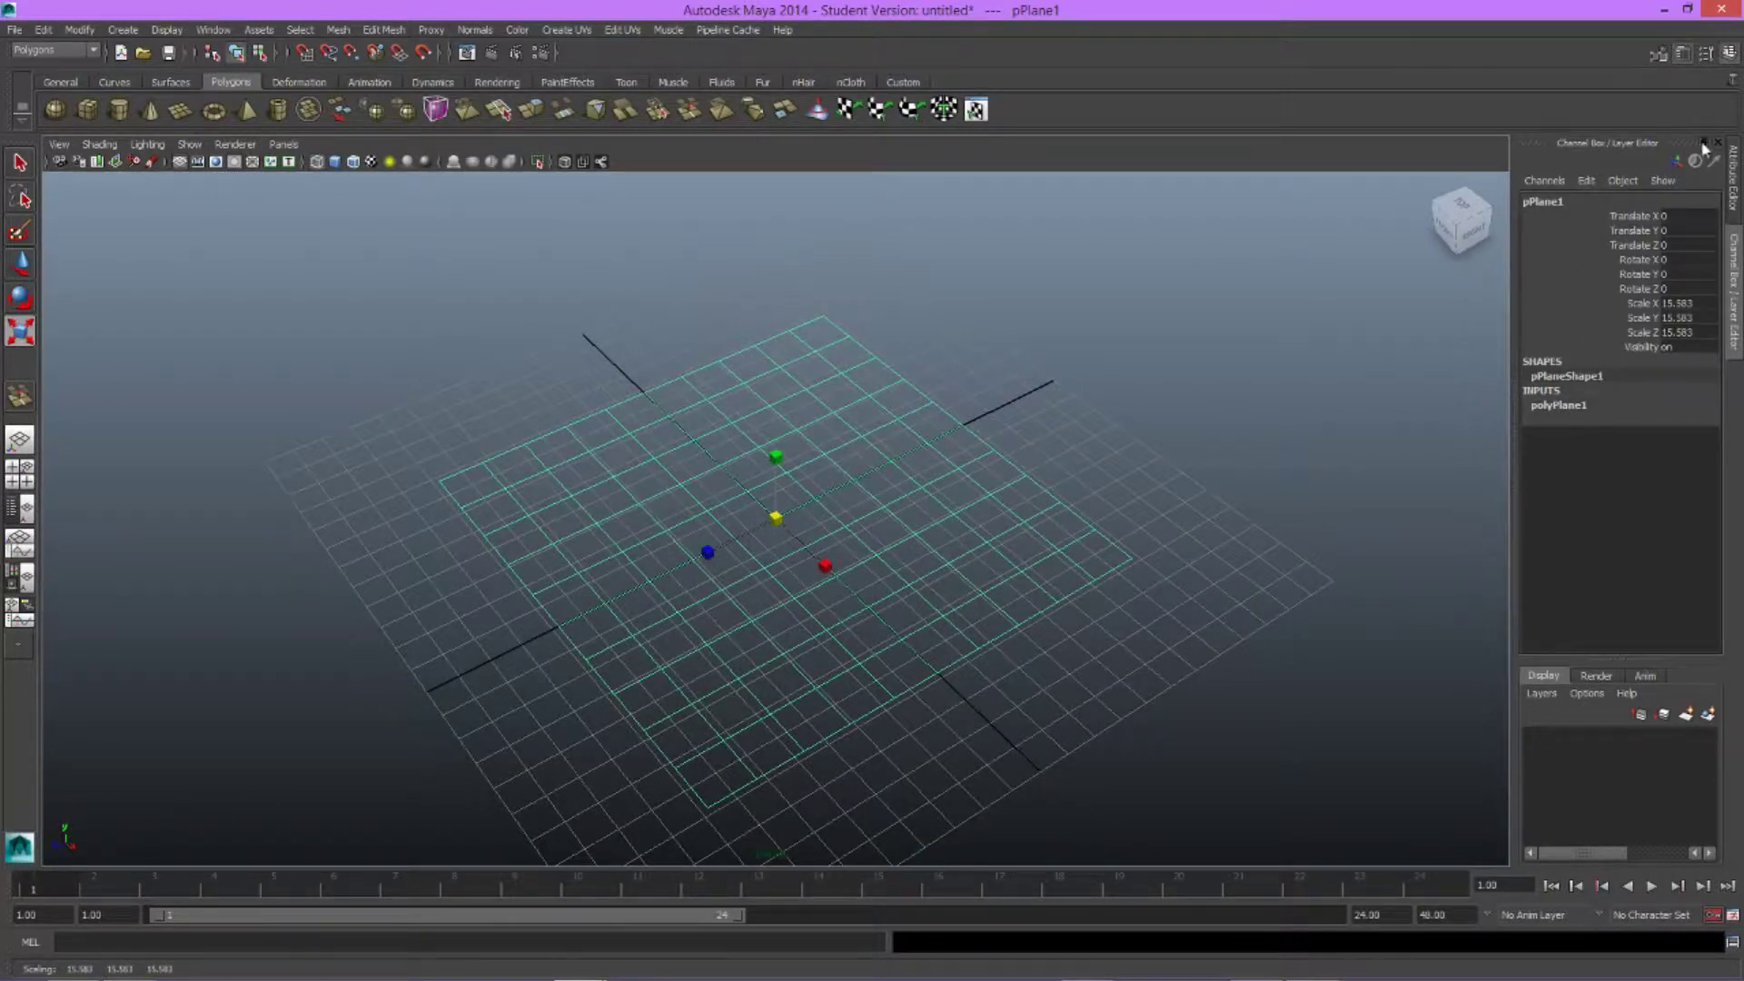
# Set the plane's Subdivisions Width and Subdivisions Height to 5 in its polyPlane attributes.
pyautogui.click(1704, 52)
pyautogui.click(1706, 55)
pyautogui.click(1681, 54)
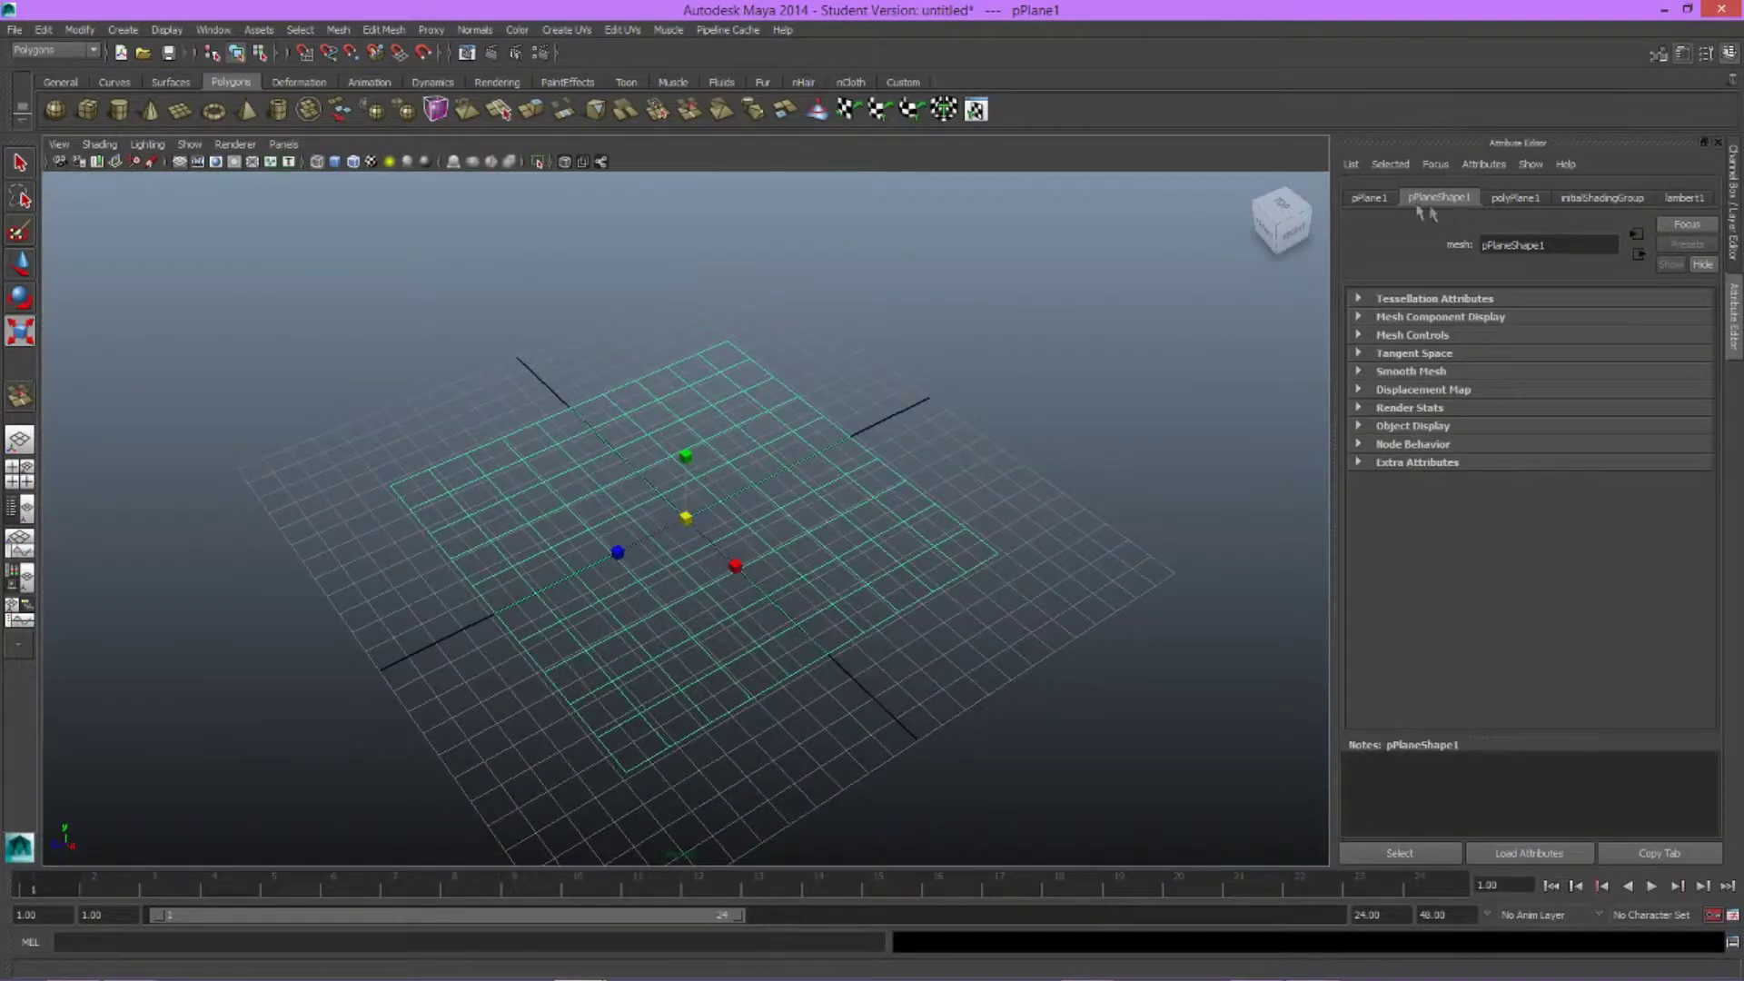
pyautogui.click(1369, 198)
pyautogui.click(1517, 198)
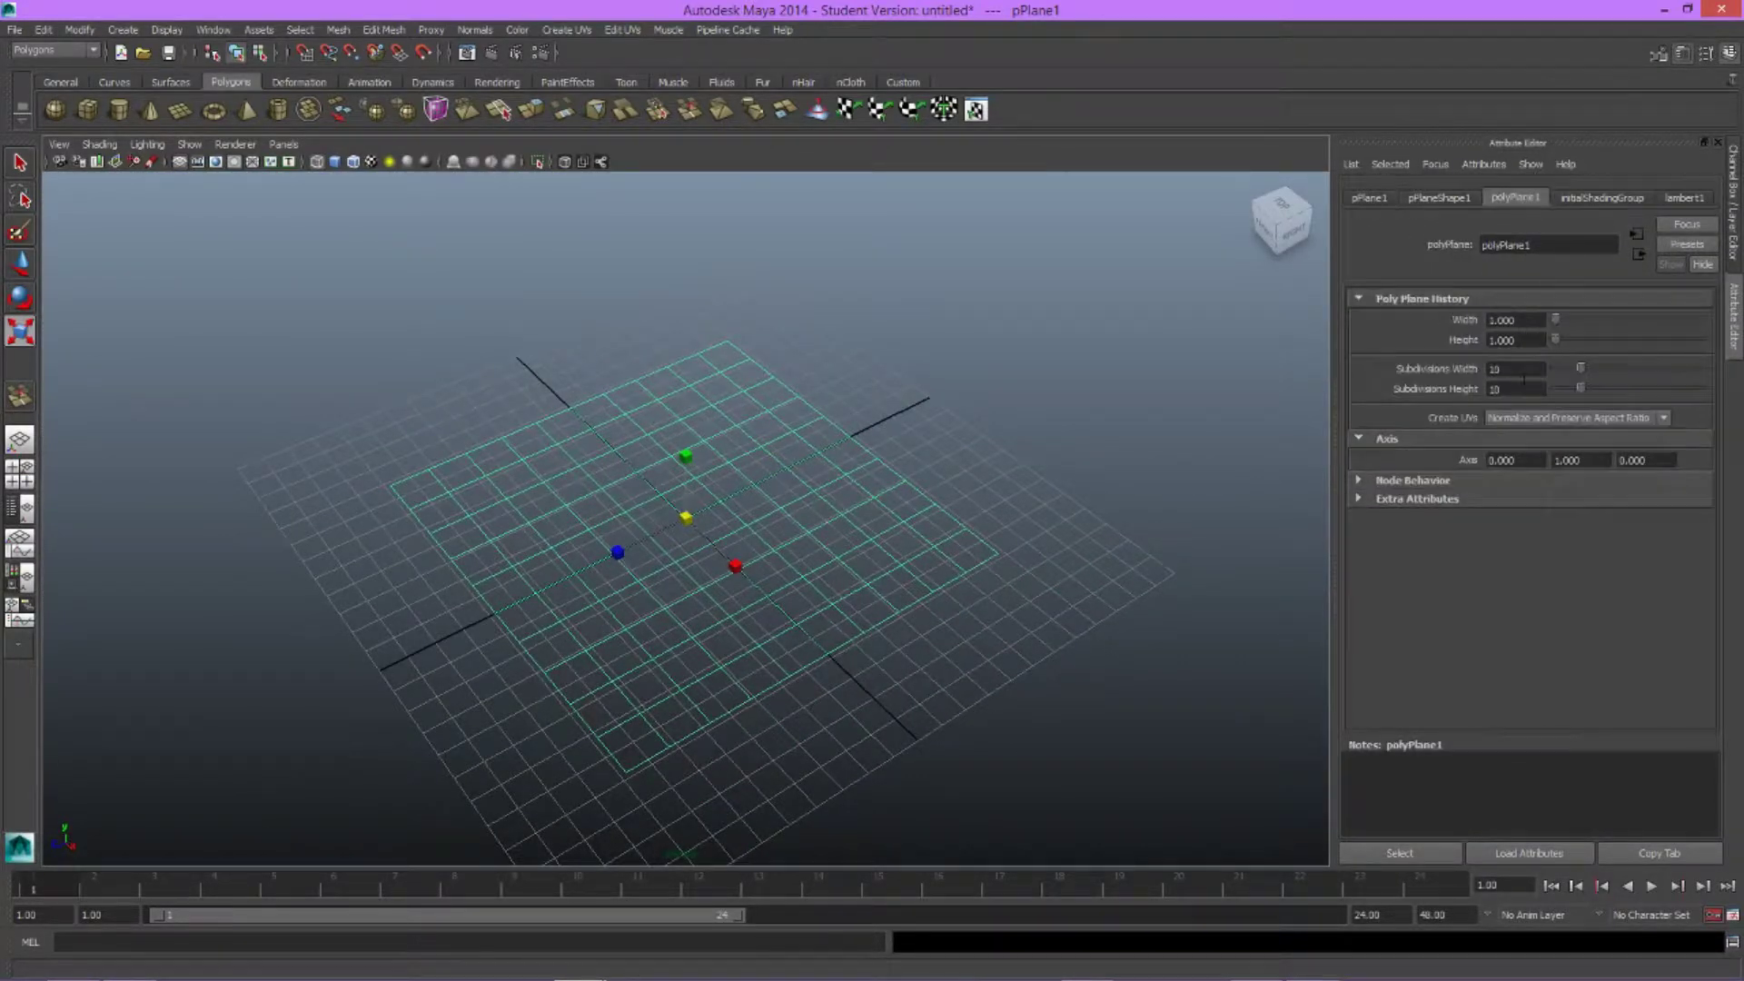
pyautogui.write('5')
pyautogui.press('Tab')
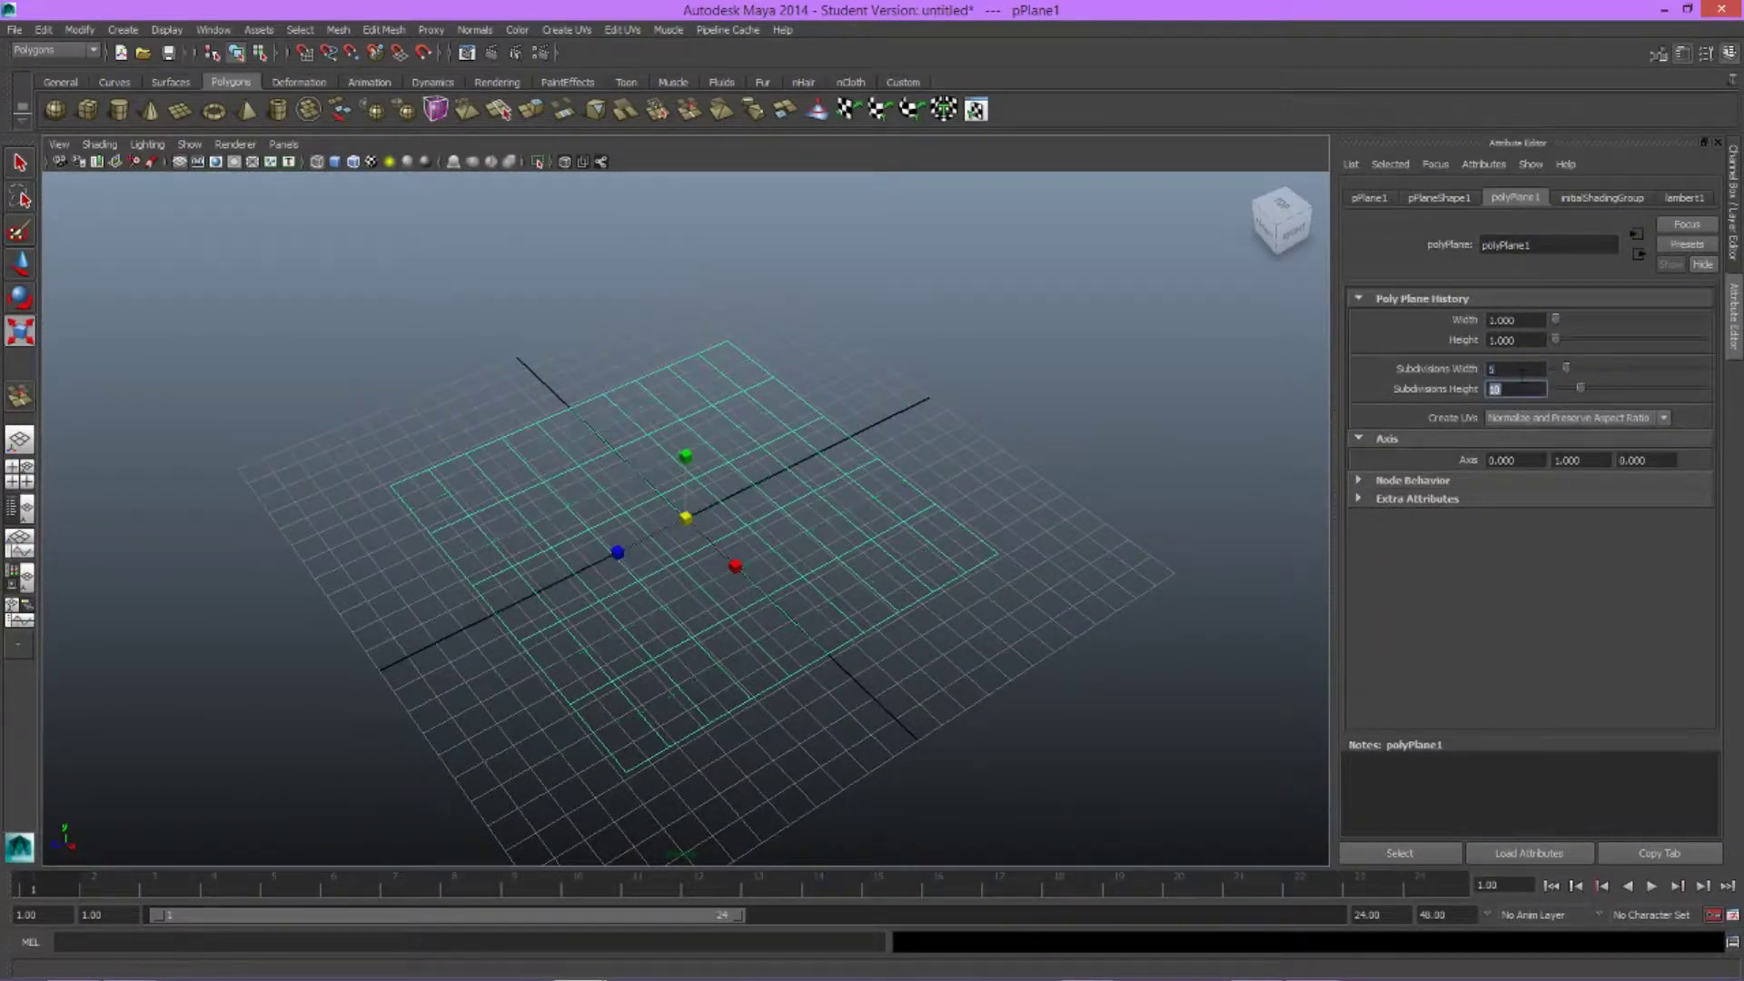
pyautogui.write('5')
pyautogui.press('Return')
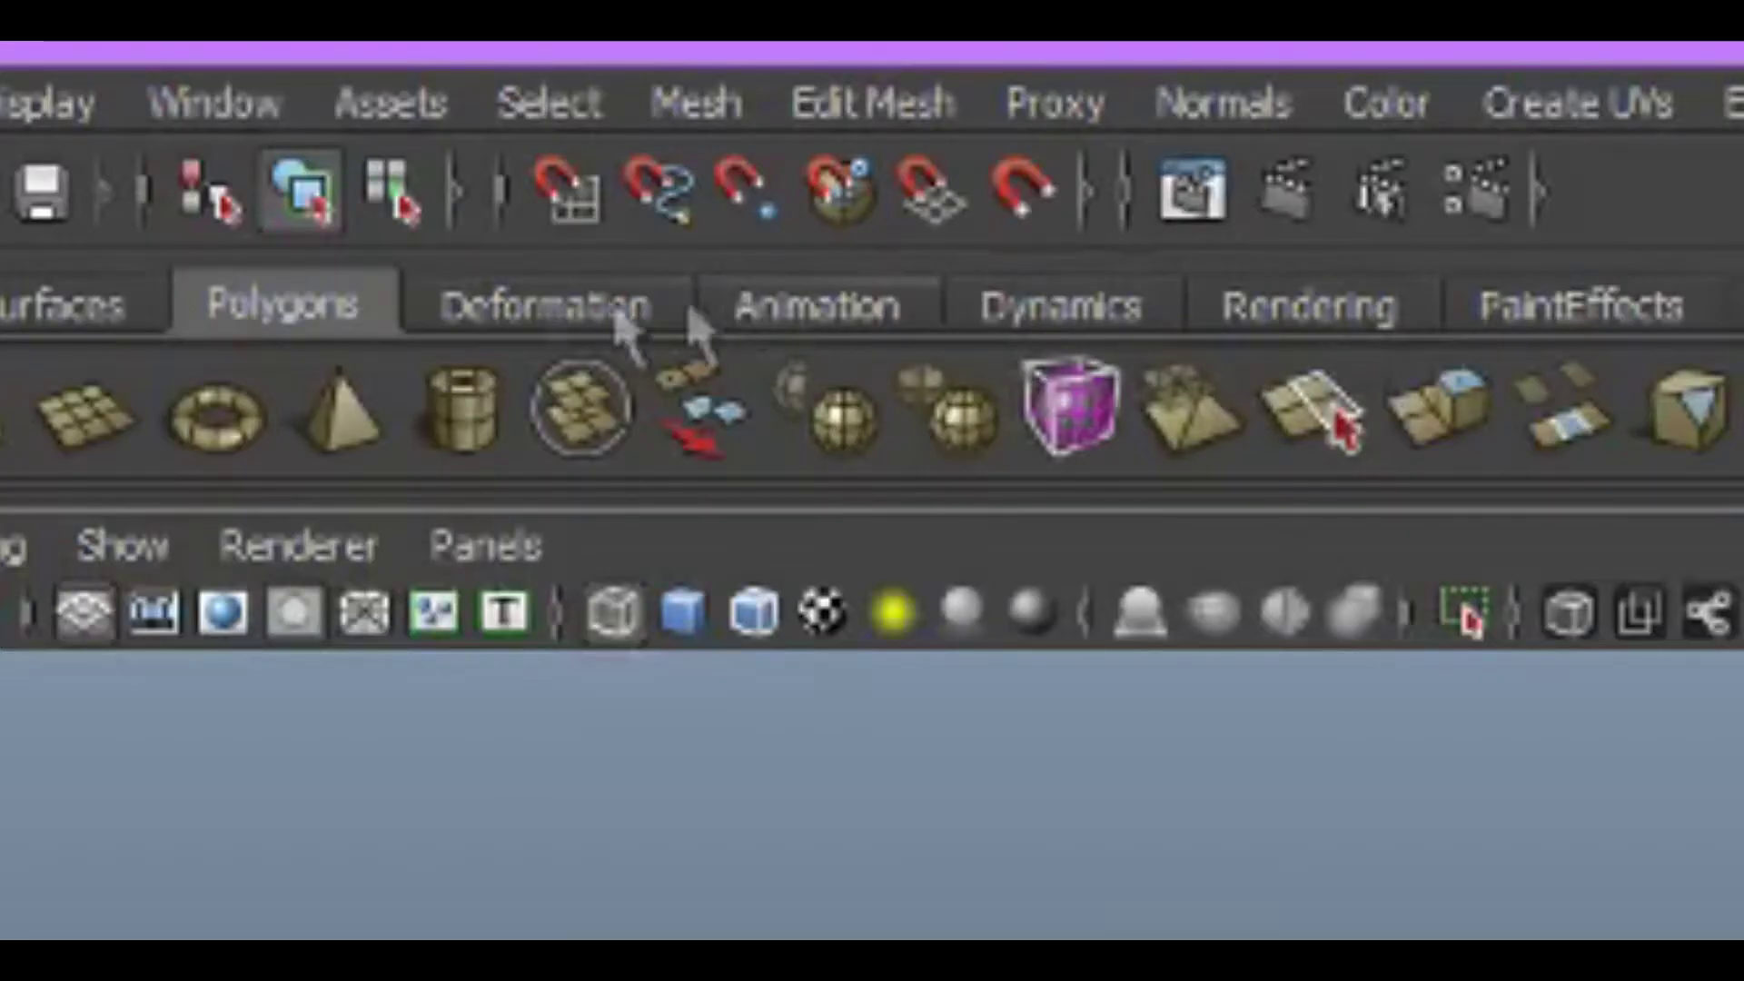
# Raise two peaks along the negative X side of the plane with the Soft Modification tool.
pyautogui.click(595, 311)
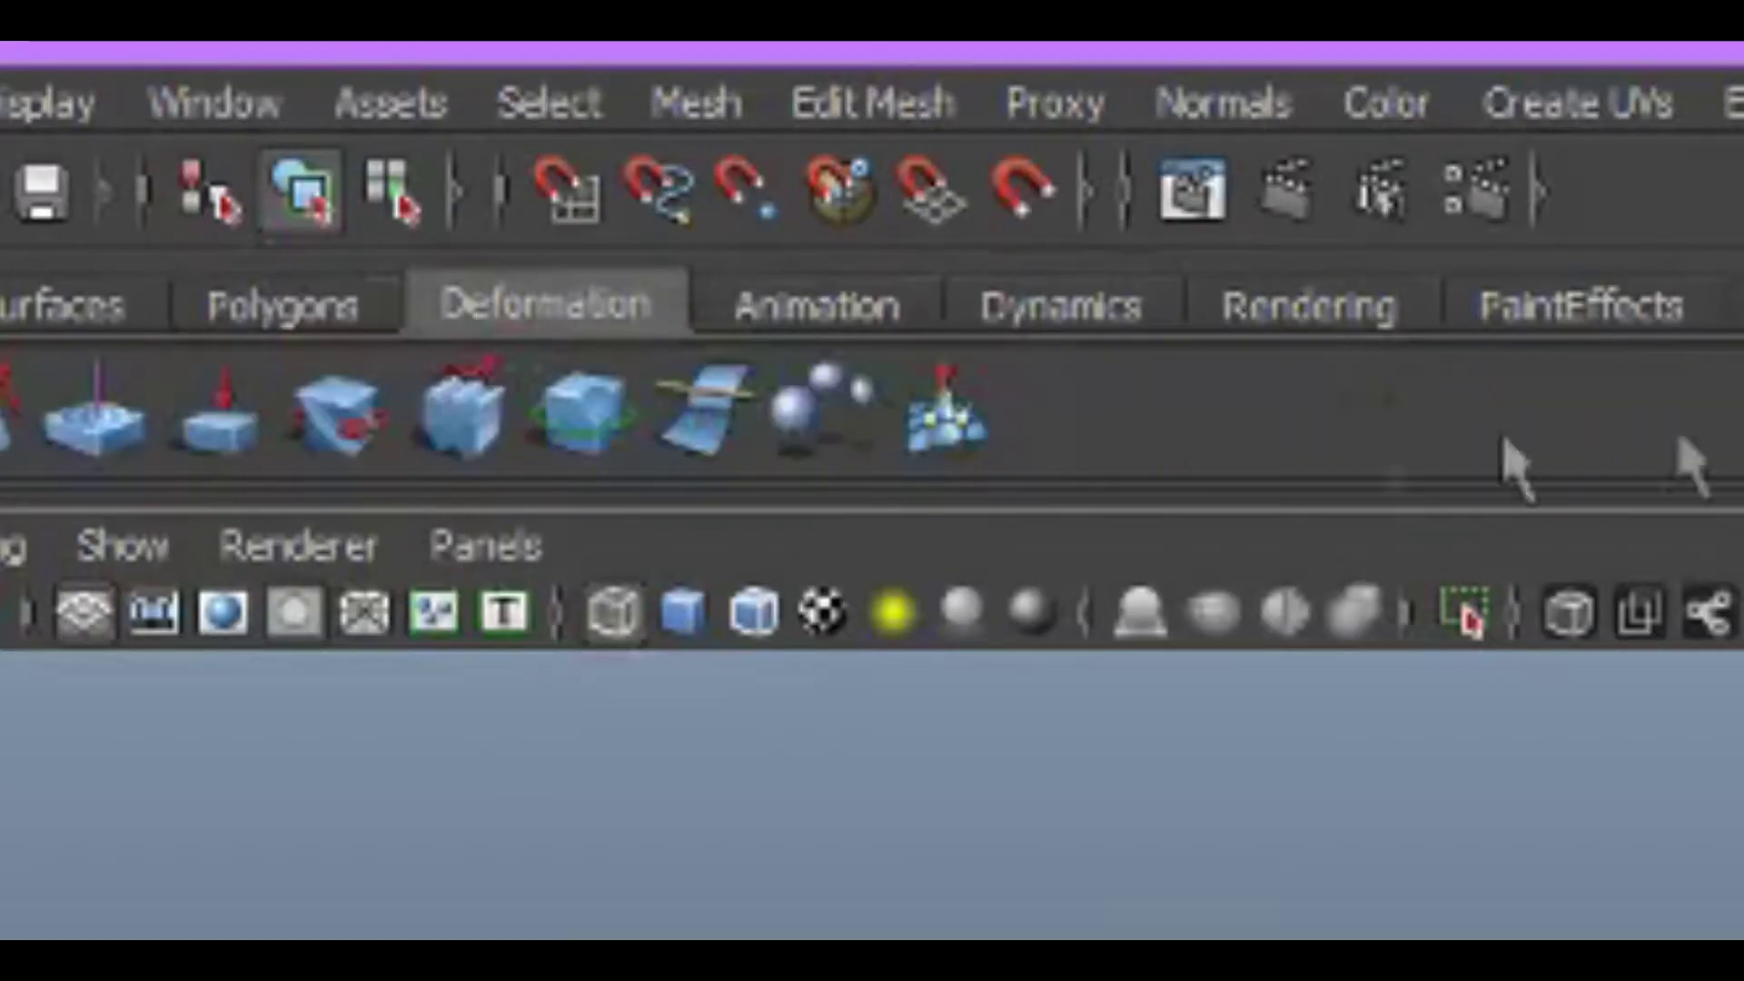
pyautogui.click(988, 434)
pyautogui.click(525, 498)
pyautogui.click(515, 496)
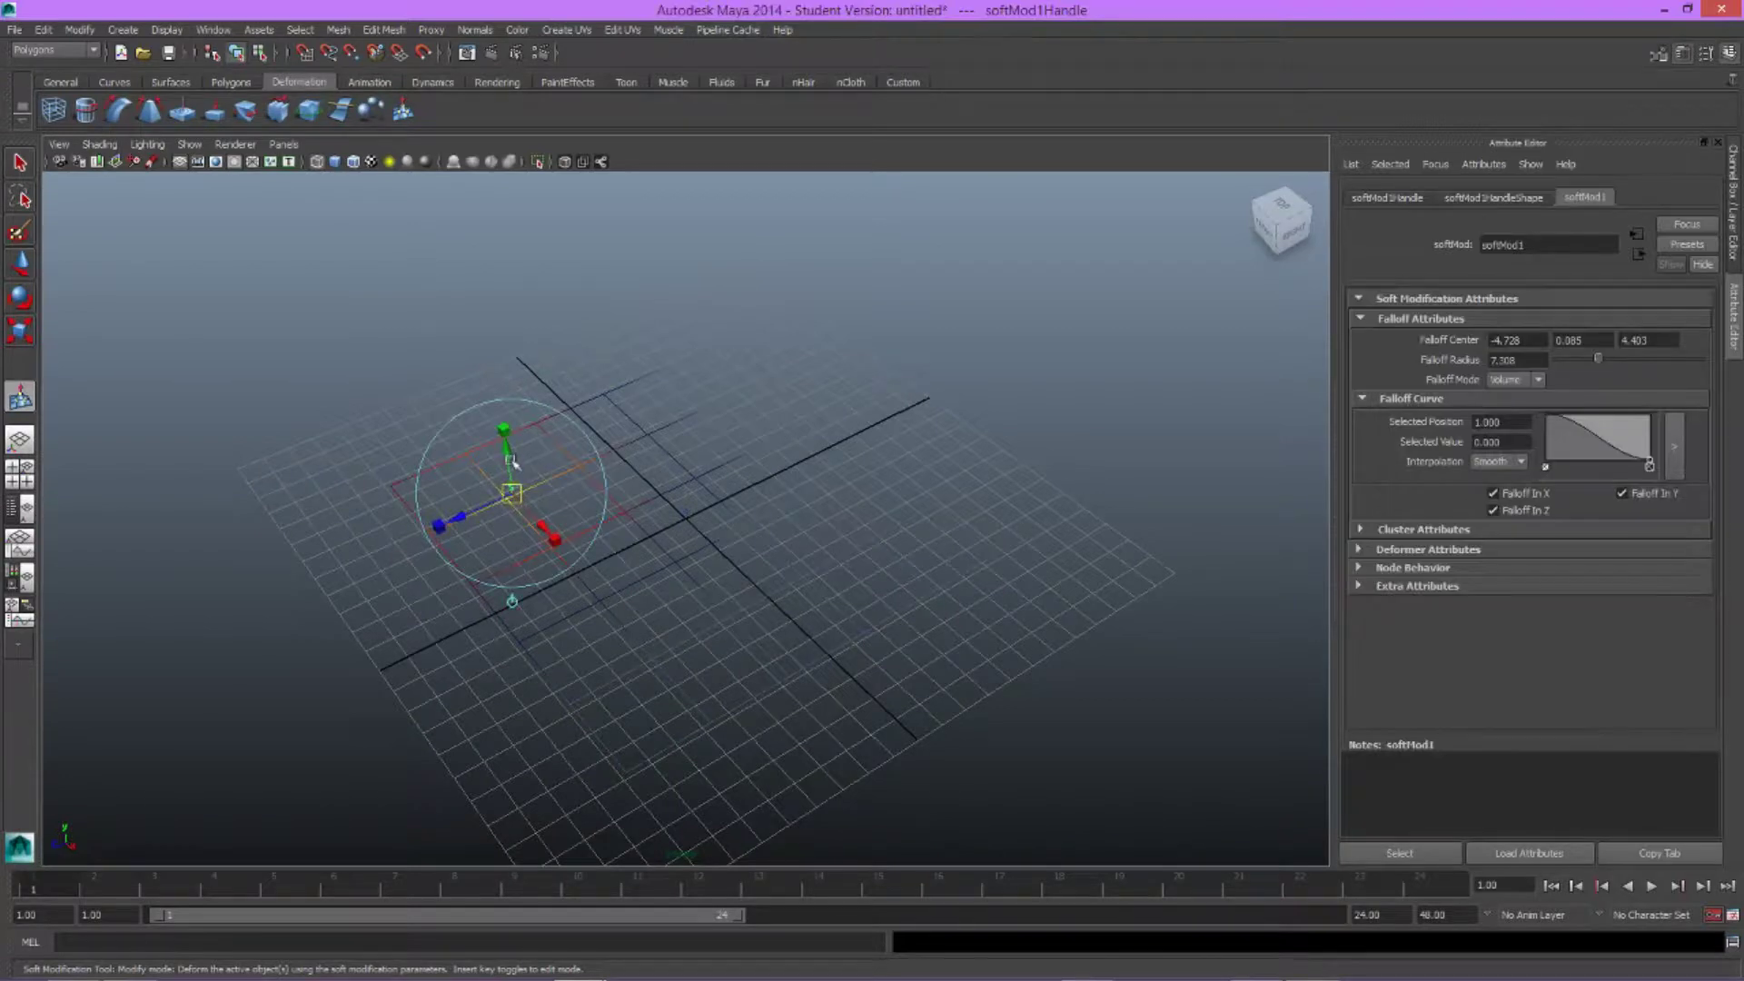
pyautogui.moveTo(513, 462); pyautogui.dragTo(487, 331)
pyautogui.click(685, 450)
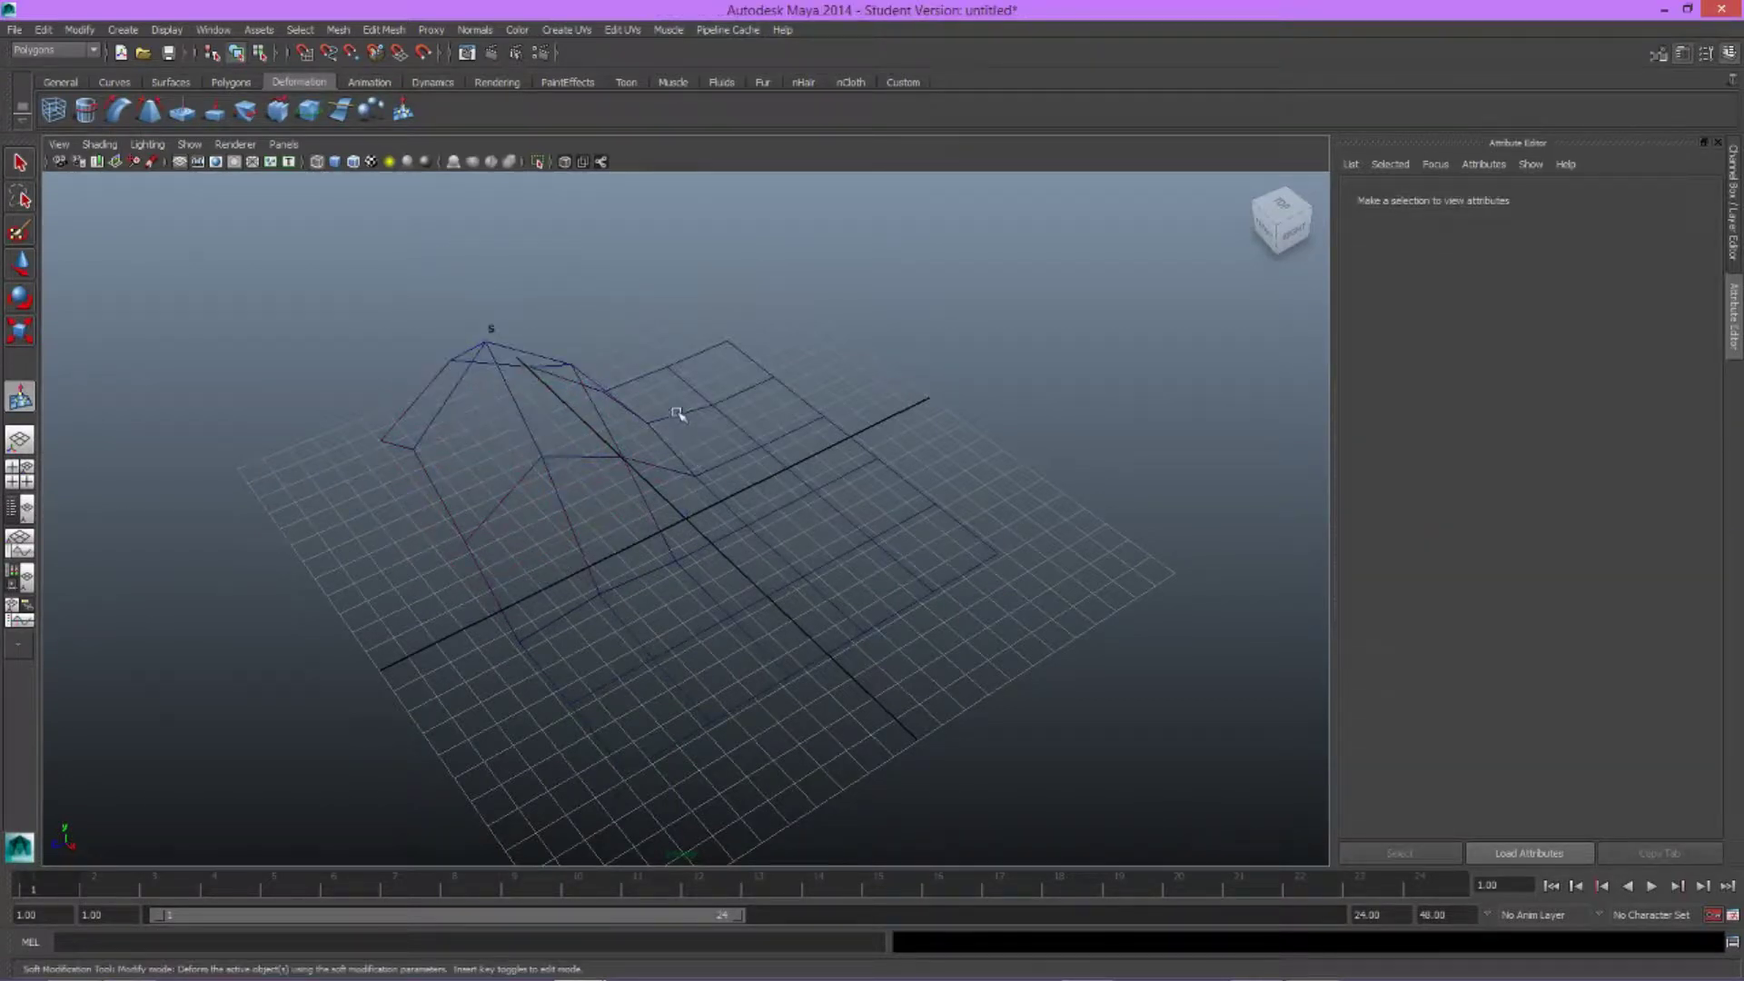
pyautogui.click(677, 414)
pyautogui.moveTo(677, 380); pyautogui.dragTo(677, 211)
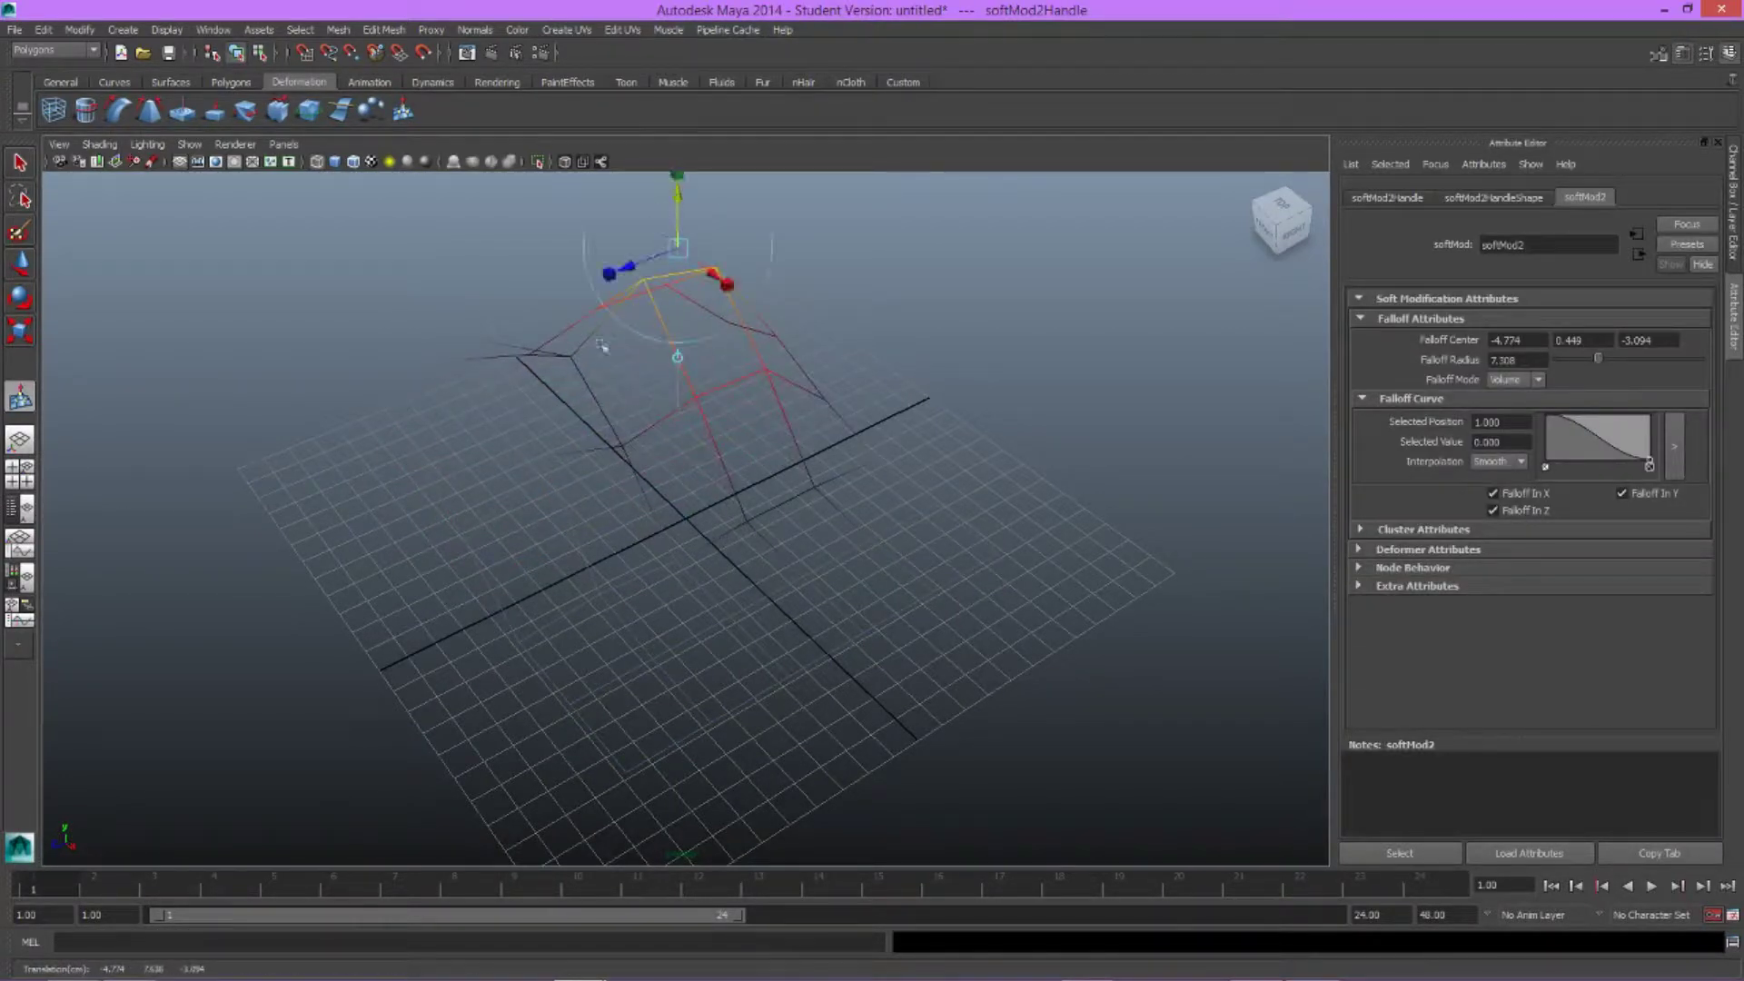
# Lower the area between the two peaks and raise a spot near the plane's middle with soft modifications.
pyautogui.click(580, 361)
pyautogui.click(565, 363)
pyautogui.moveTo(563, 326); pyautogui.dragTo(554, 413)
pyautogui.click(688, 484)
pyautogui.click(714, 464)
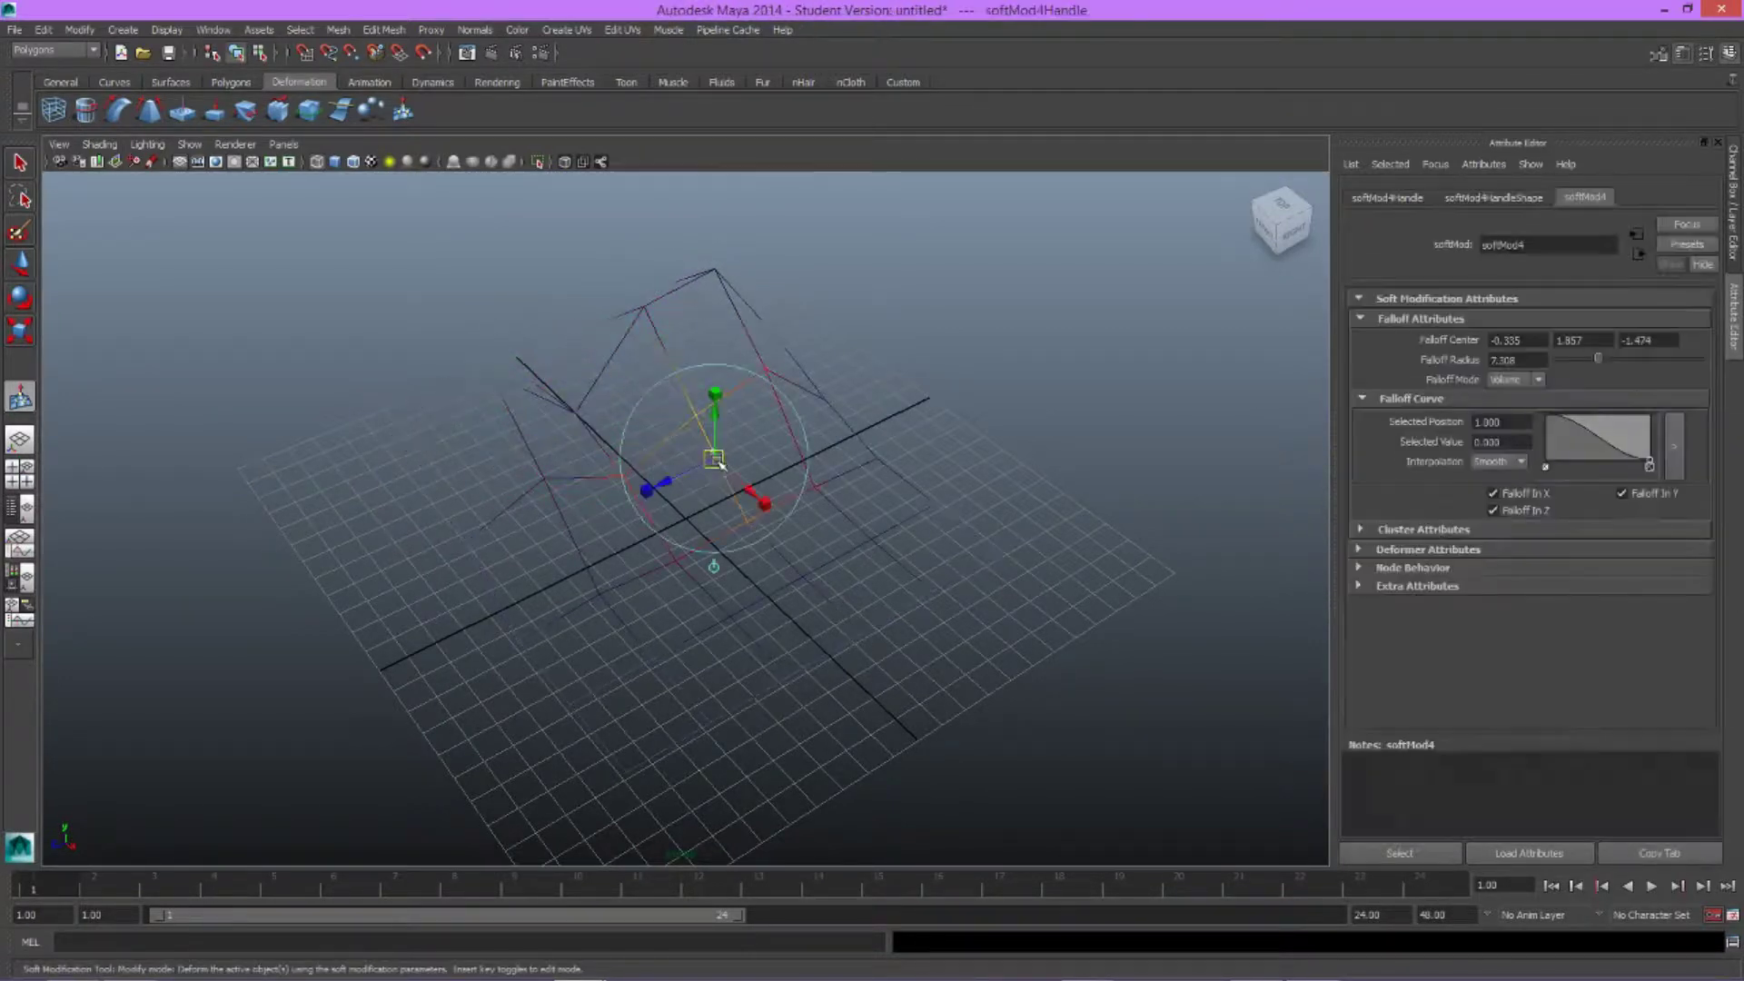
pyautogui.moveTo(717, 428); pyautogui.dragTo(713, 351)
pyautogui.keyDown('alt'); pyautogui.moveTo(752, 713); pyautogui.dragTo(838, 616); pyautogui.keyUp('alt')
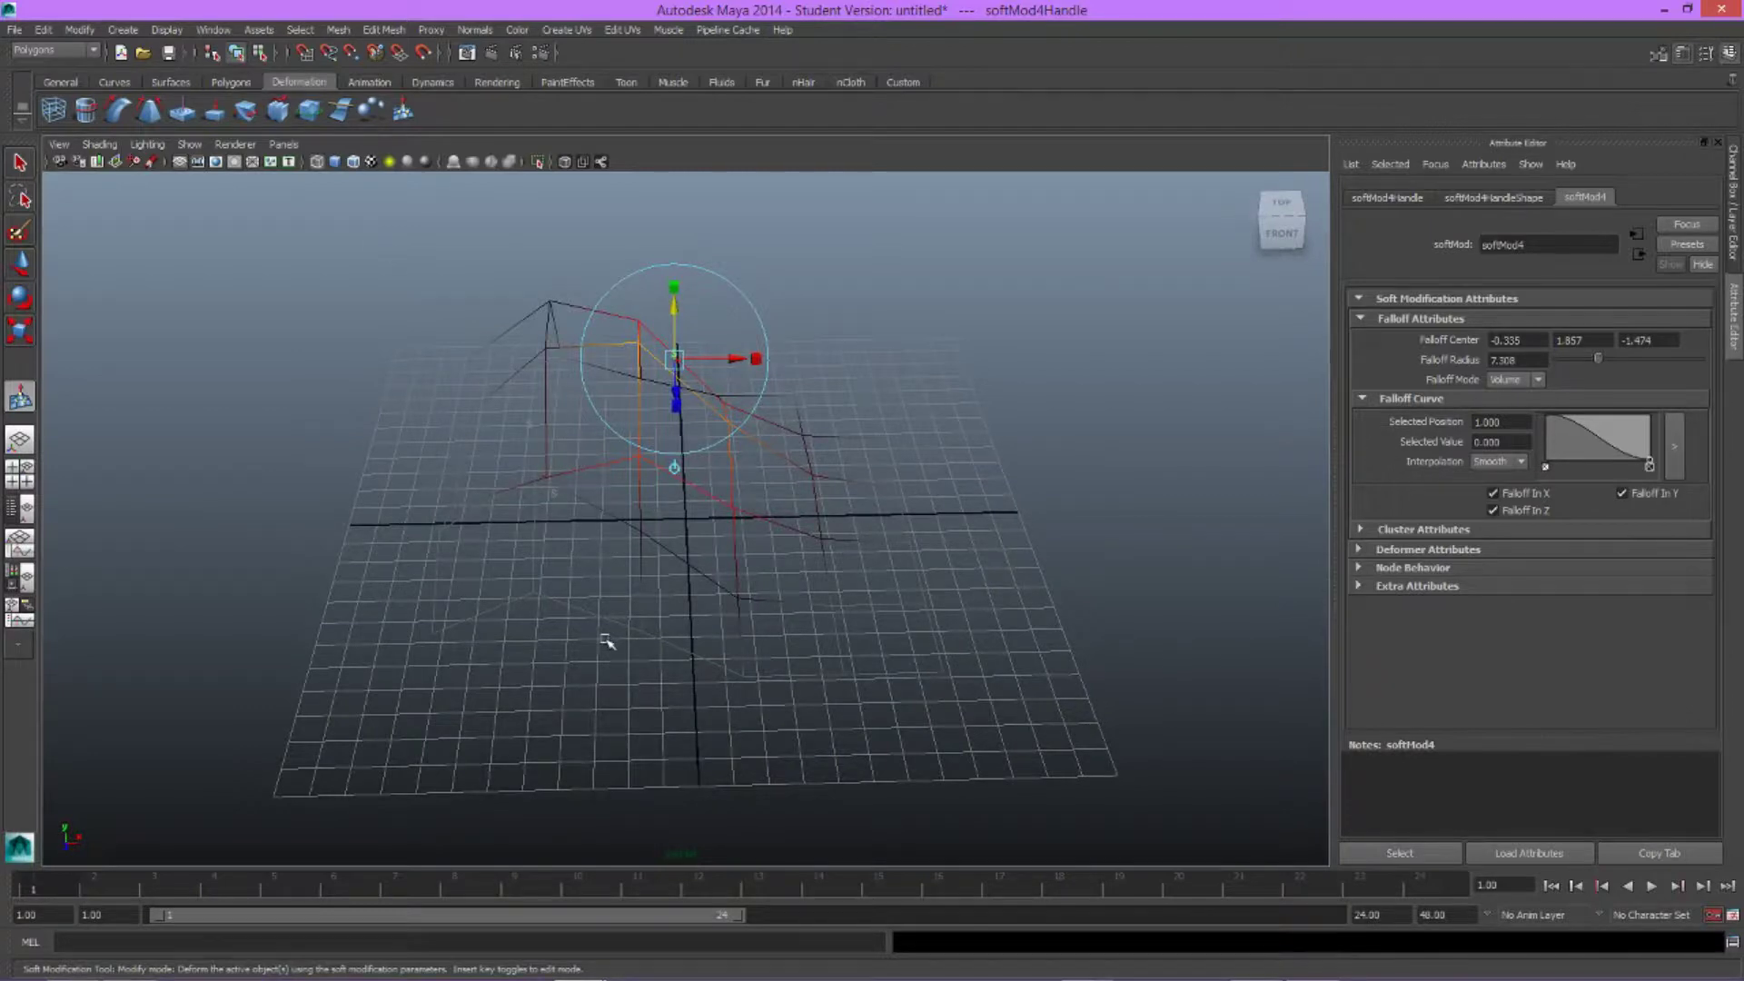
# Select the deformed plane and scale it down to about half the grid's width, undoing unwanted scaling.
pyautogui.press('q')
pyautogui.moveTo(621, 427); pyautogui.dragTo(522, 550)
pyautogui.click(599, 571)
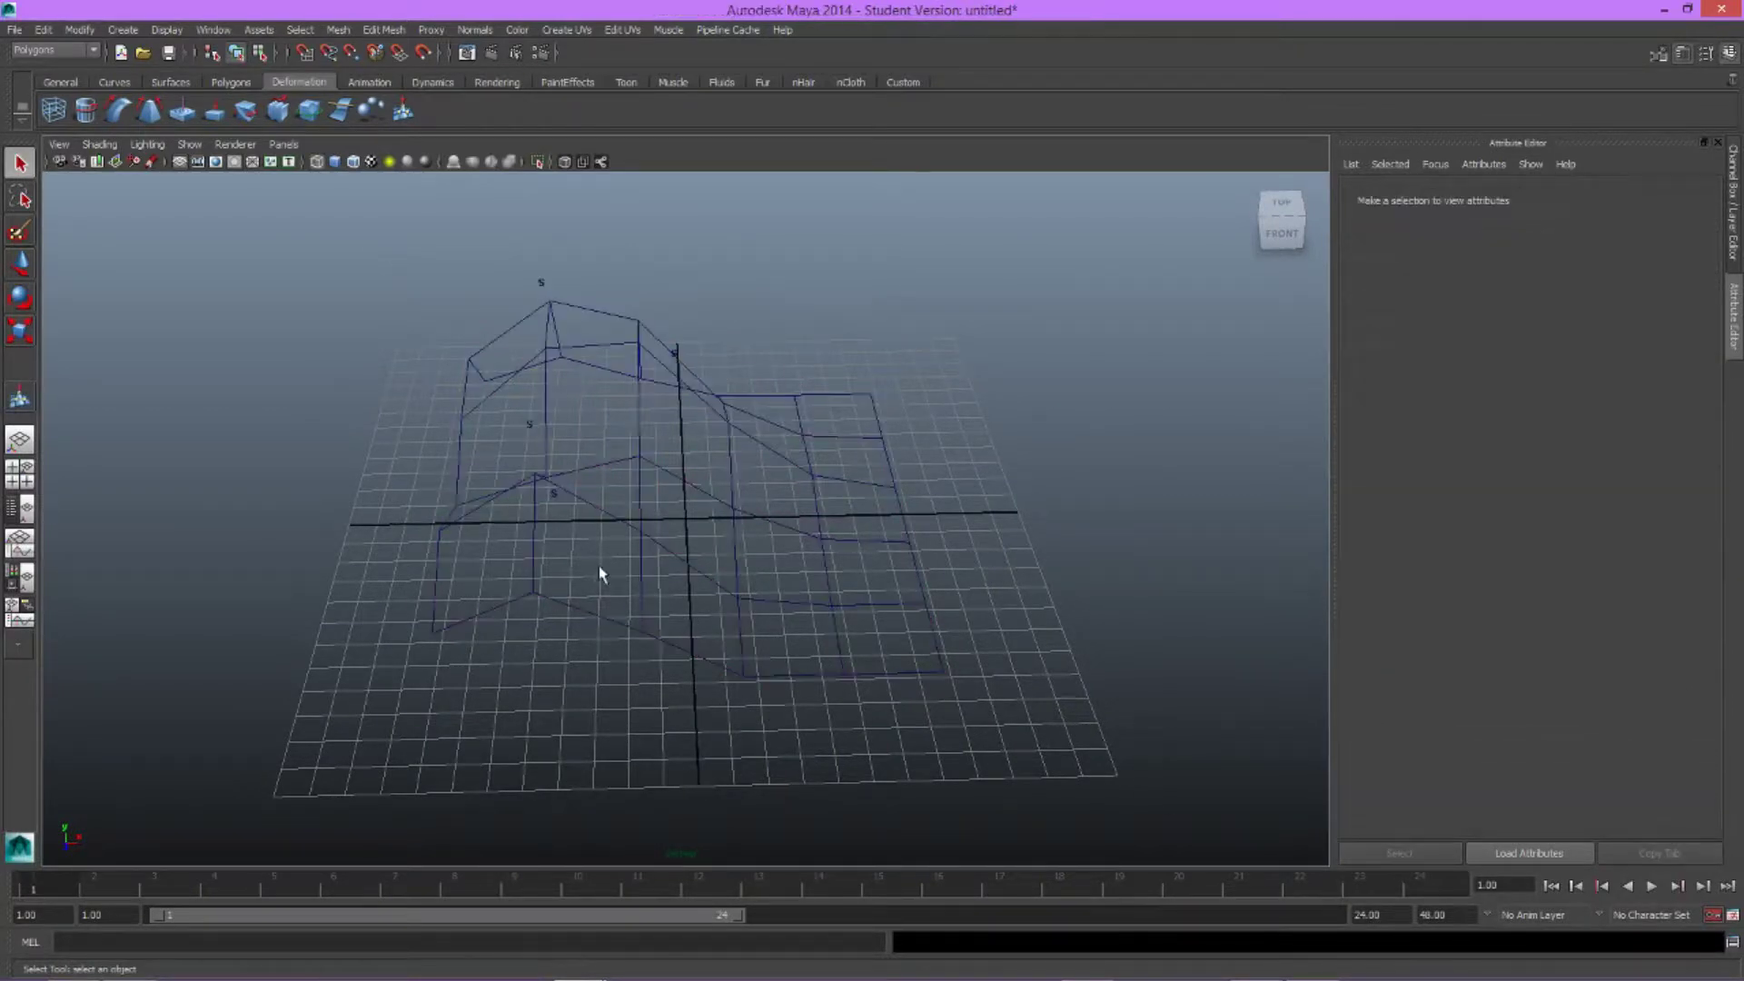
pyautogui.click(642, 587)
pyautogui.press('w')
pyautogui.press('r')
pyautogui.moveTo(766, 516); pyautogui.dragTo(737, 518)
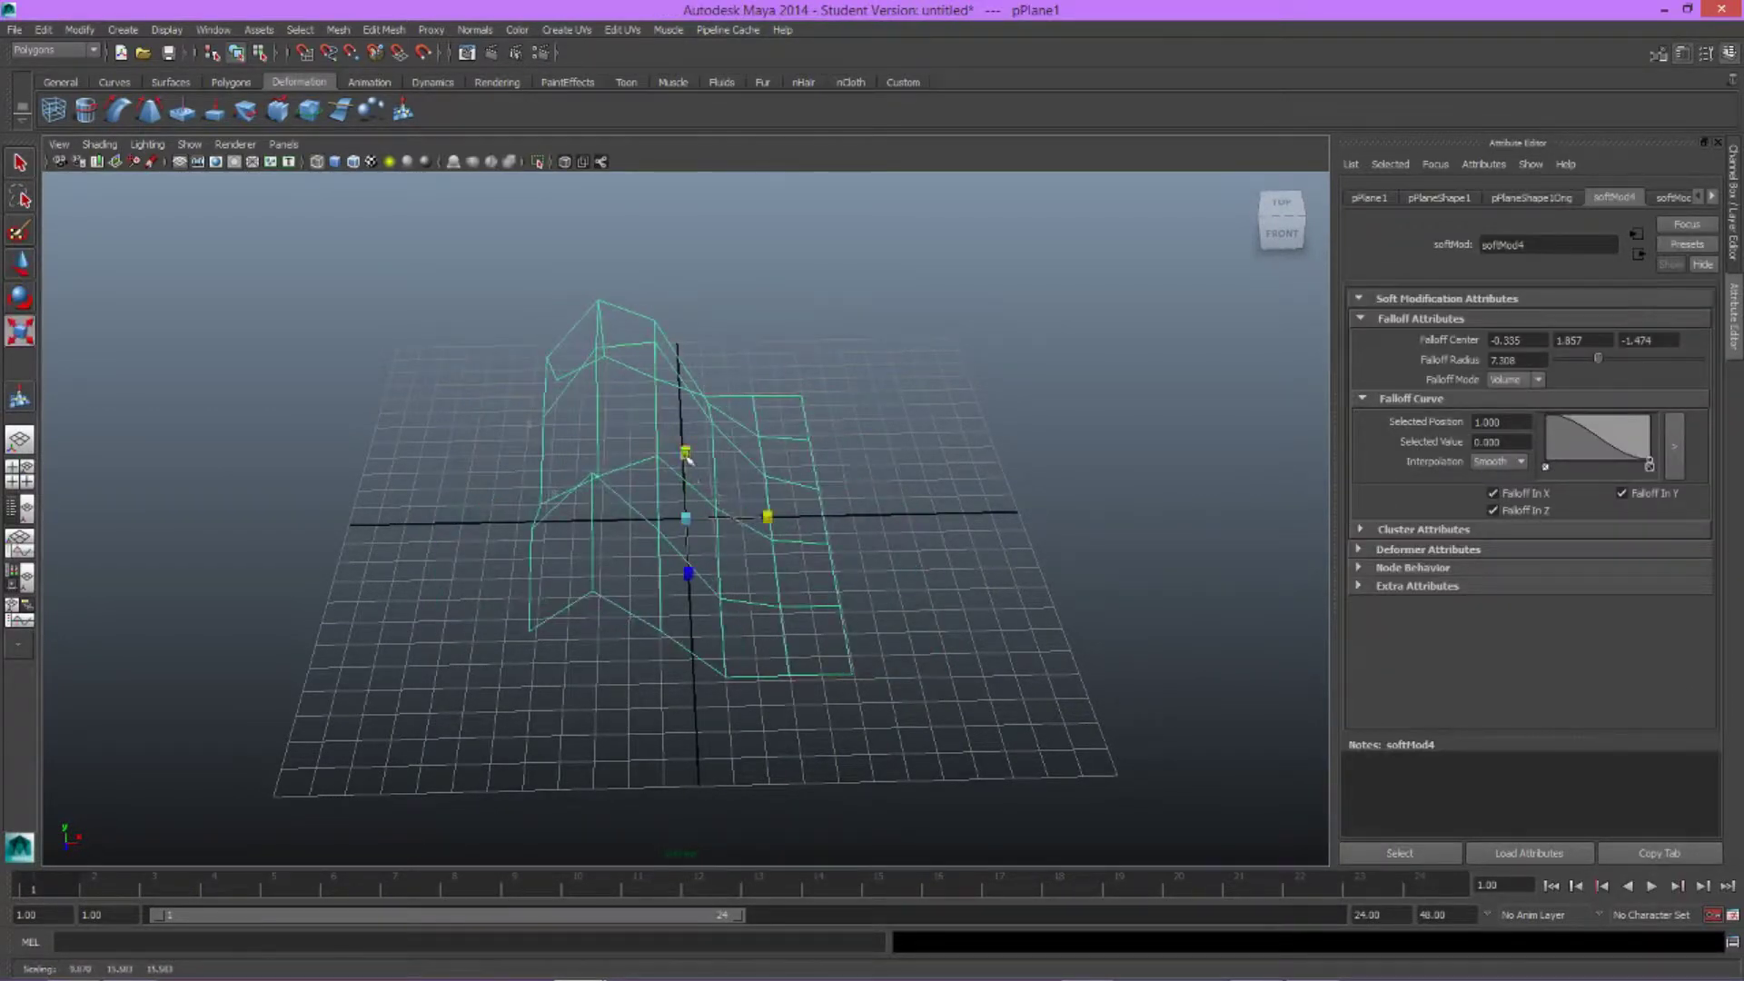
pyautogui.hotkey('ctrl', 'z')
pyautogui.moveTo(686, 454); pyautogui.dragTo(749, 515)
pyautogui.hotkey('ctrl', 'z')
# Move the deformed plane along X to the negative side of the grid.
pyautogui.keyDown('alt'); pyautogui.moveTo(890, 656); pyautogui.dragTo(816, 623); pyautogui.keyUp('alt')
pyautogui.press('w')
pyautogui.moveTo(745, 522); pyautogui.dragTo(588, 514)
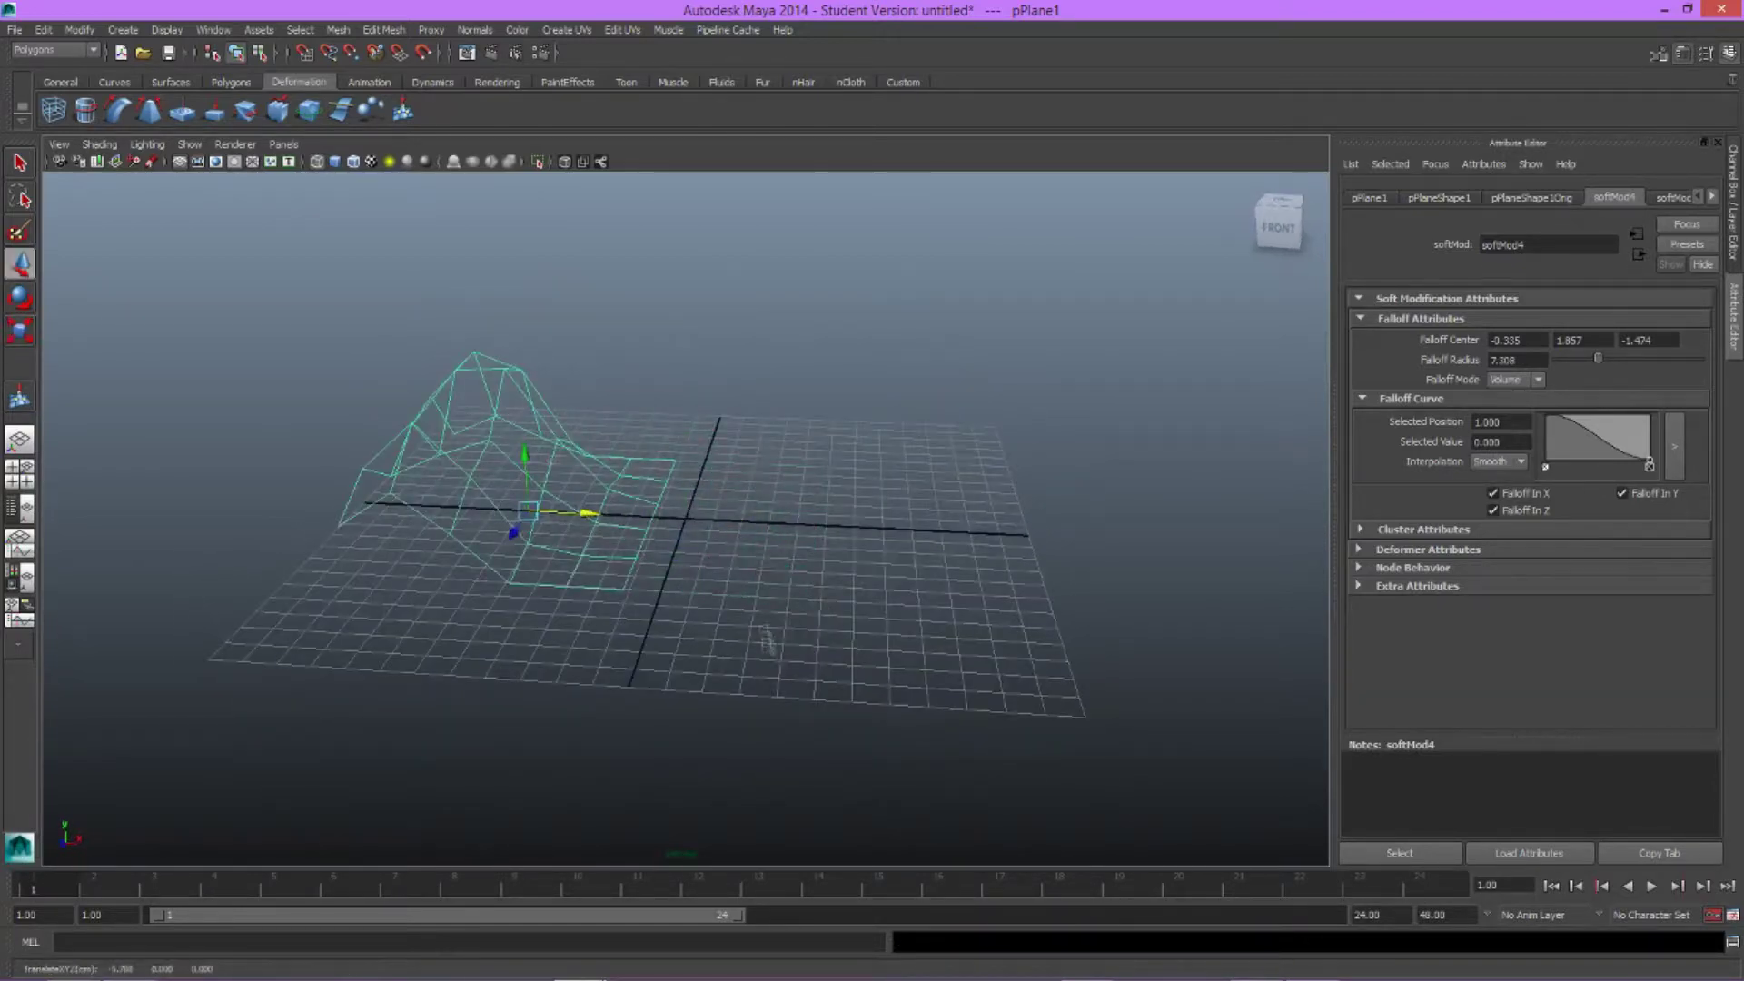
pyautogui.keyDown('alt'); pyautogui.moveTo(768, 640); pyautogui.dragTo(713, 670); pyautogui.keyUp('alt')
# Create a second polygon plane at the origin and scale it uniformly to a size similar to the first.
pyautogui.click(116, 82)
pyautogui.click(208, 82)
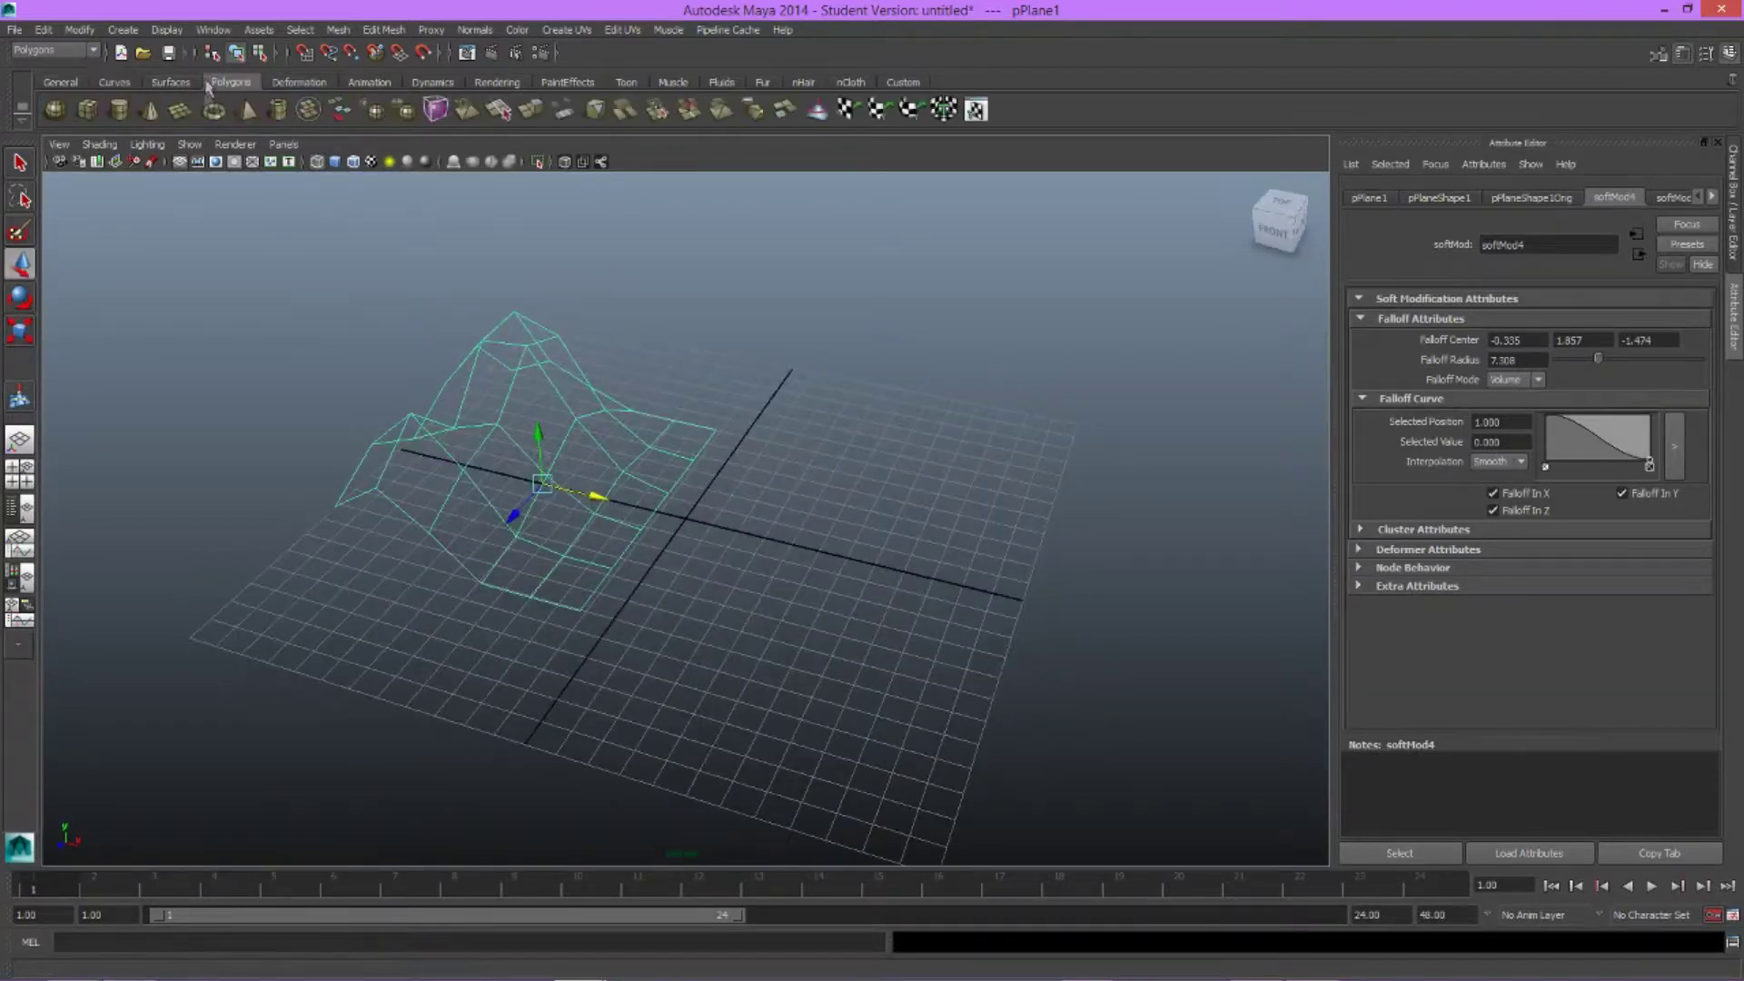
pyautogui.click(180, 110)
pyautogui.press('r')
pyautogui.moveTo(685, 519); pyautogui.dragTo(799, 518)
# Set the second plane's width and height subdivisions to 5 and move it along X beside the first plane.
pyautogui.click(1515, 197)
pyautogui.click(1521, 387)
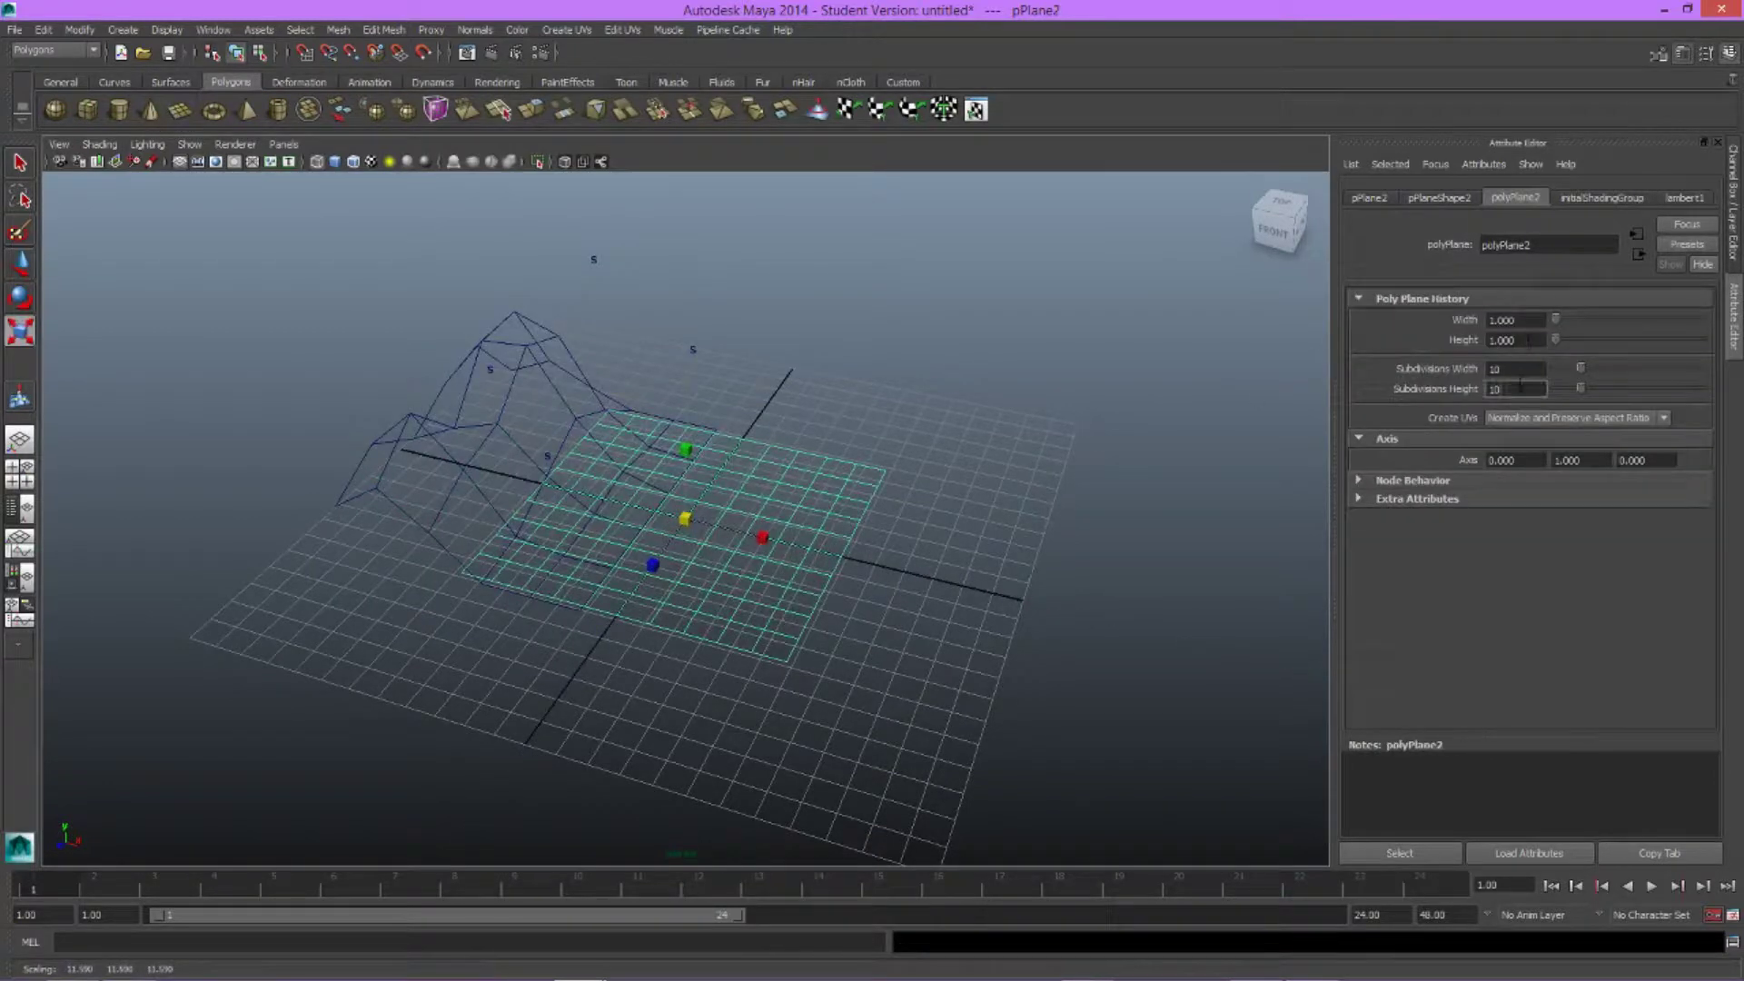
pyautogui.press('Tab')
pyautogui.press('Tab')
pyautogui.press('Tab')
pyautogui.hotkey('shift', 'Tab')
pyautogui.hotkey('shift', 'Tab')
pyautogui.write('5')
pyautogui.press('Tab')
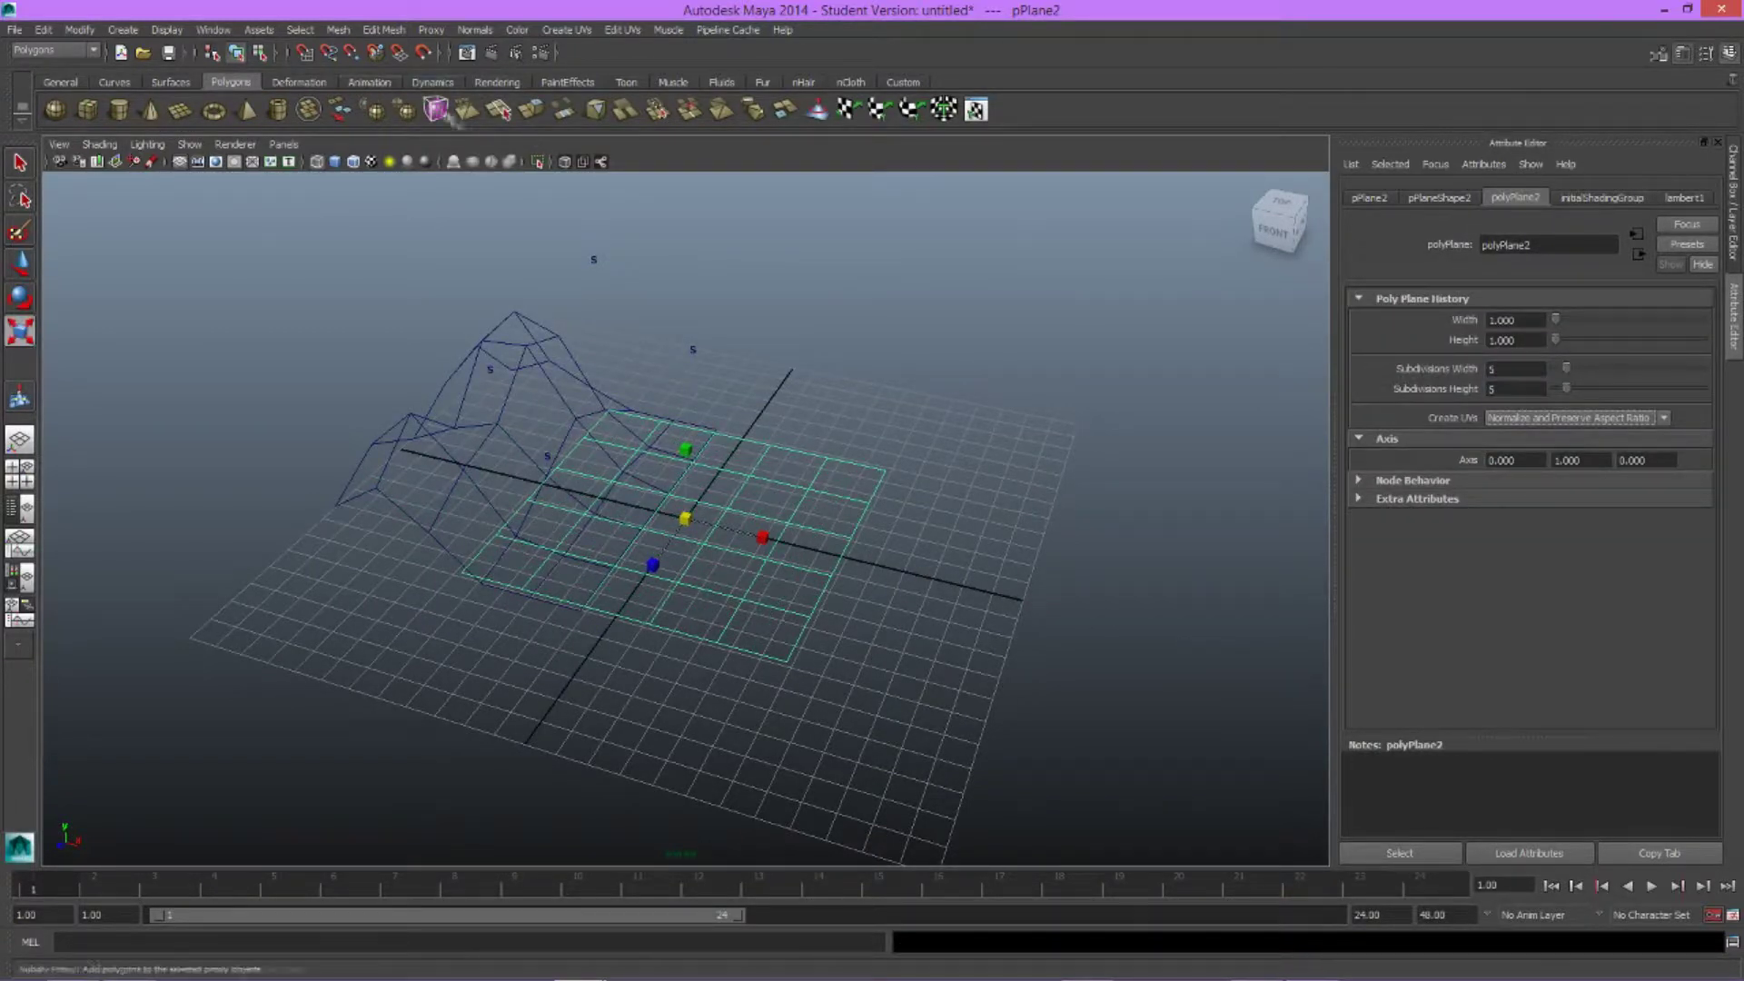
pyautogui.moveTo(685, 519); pyautogui.dragTo(723, 519)
# Raise several peaks on the second plane with the Soft Modification tool.
pyautogui.click(299, 82)
pyautogui.click(402, 110)
pyautogui.click(859, 511)
pyautogui.moveTo(859, 463); pyautogui.dragTo(858, 281)
pyautogui.click(402, 110)
pyautogui.click(773, 595)
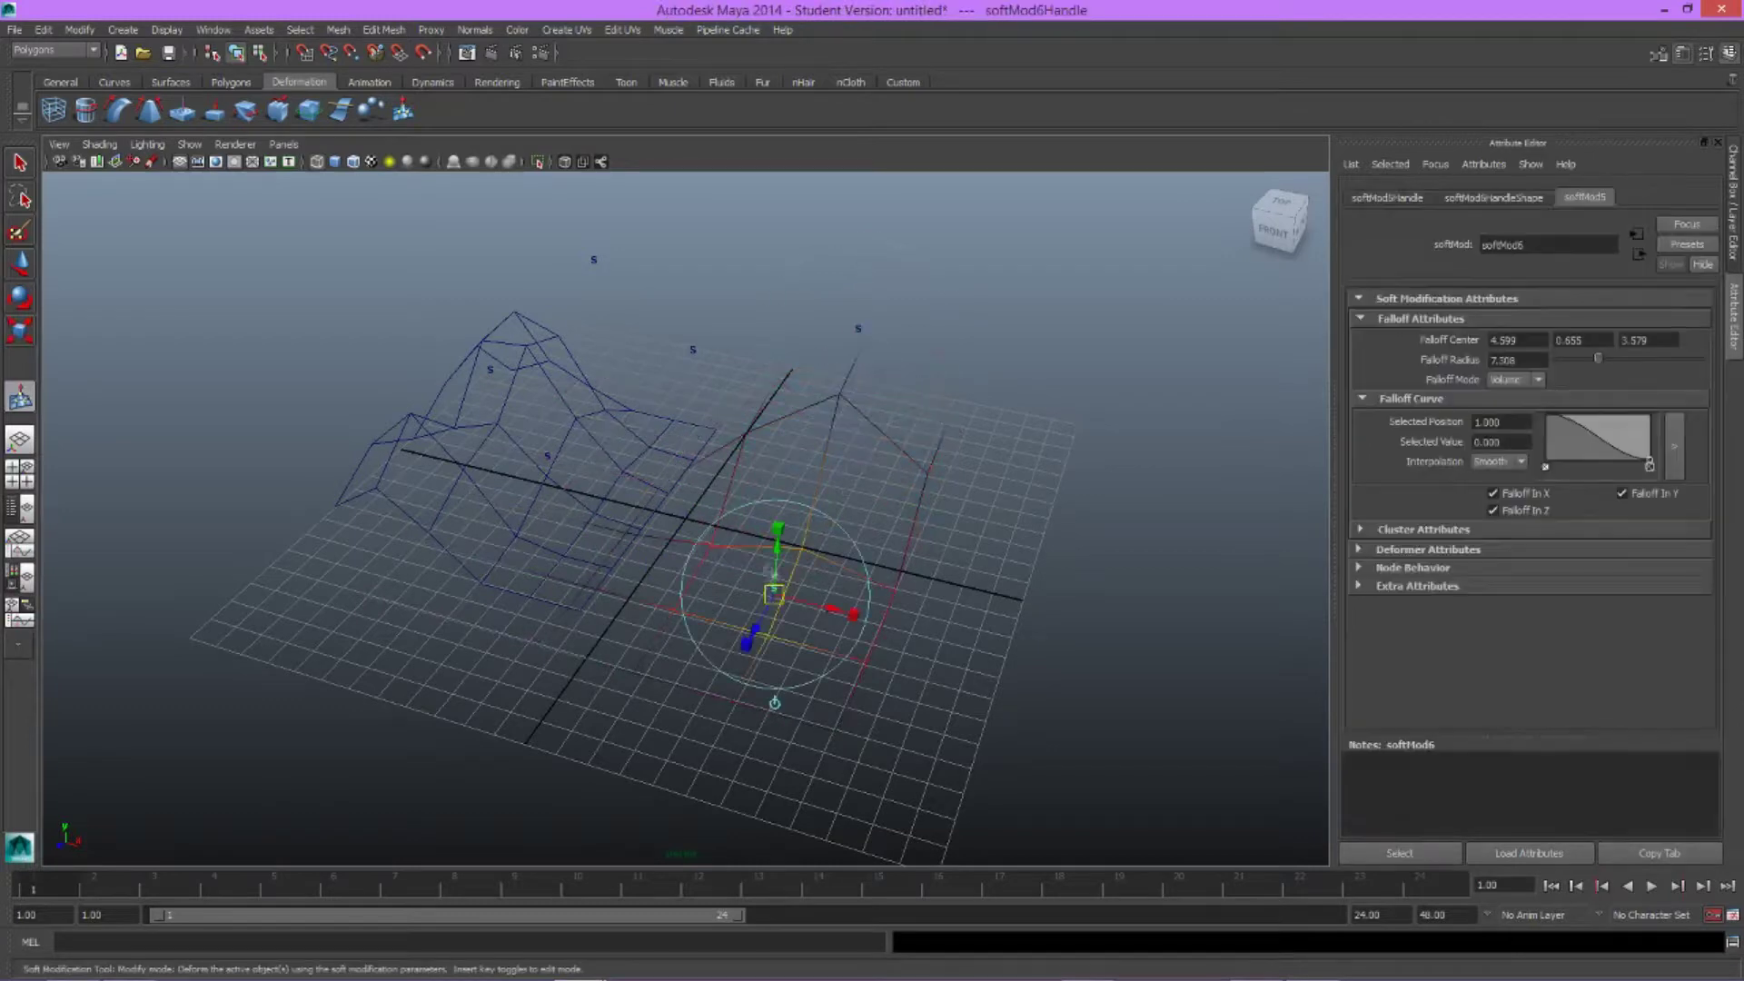
pyautogui.moveTo(779, 528); pyautogui.dragTo(786, 336)
pyautogui.click(646, 550)
pyautogui.moveTo(647, 483); pyautogui.dragTo(647, 416)
# Add another soft modification near the second plane's front edge and adjust its height.
pyautogui.click(743, 556)
pyautogui.press('r')
pyautogui.moveTo(747, 489); pyautogui.dragTo(536, 545)
pyautogui.click(761, 545)
pyautogui.keyDown('alt'); pyautogui.moveTo(554, 581); pyautogui.dragTo(636, 495); pyautogui.keyUp('alt')
pyautogui.moveTo(767, 520); pyautogui.dragTo(782, 615)
pyautogui.press('w')
pyautogui.press('r')
pyautogui.press('w')
pyautogui.press('r')
# Select both deformed planes and combine them into one mesh.
pyautogui.click(655, 722)
pyautogui.keyDown('alt'); pyautogui.moveTo(656, 722); pyautogui.dragTo(701, 706); pyautogui.keyUp('alt')
pyautogui.moveTo(309, 245); pyautogui.dragTo(1063, 772)
pyautogui.press('space')
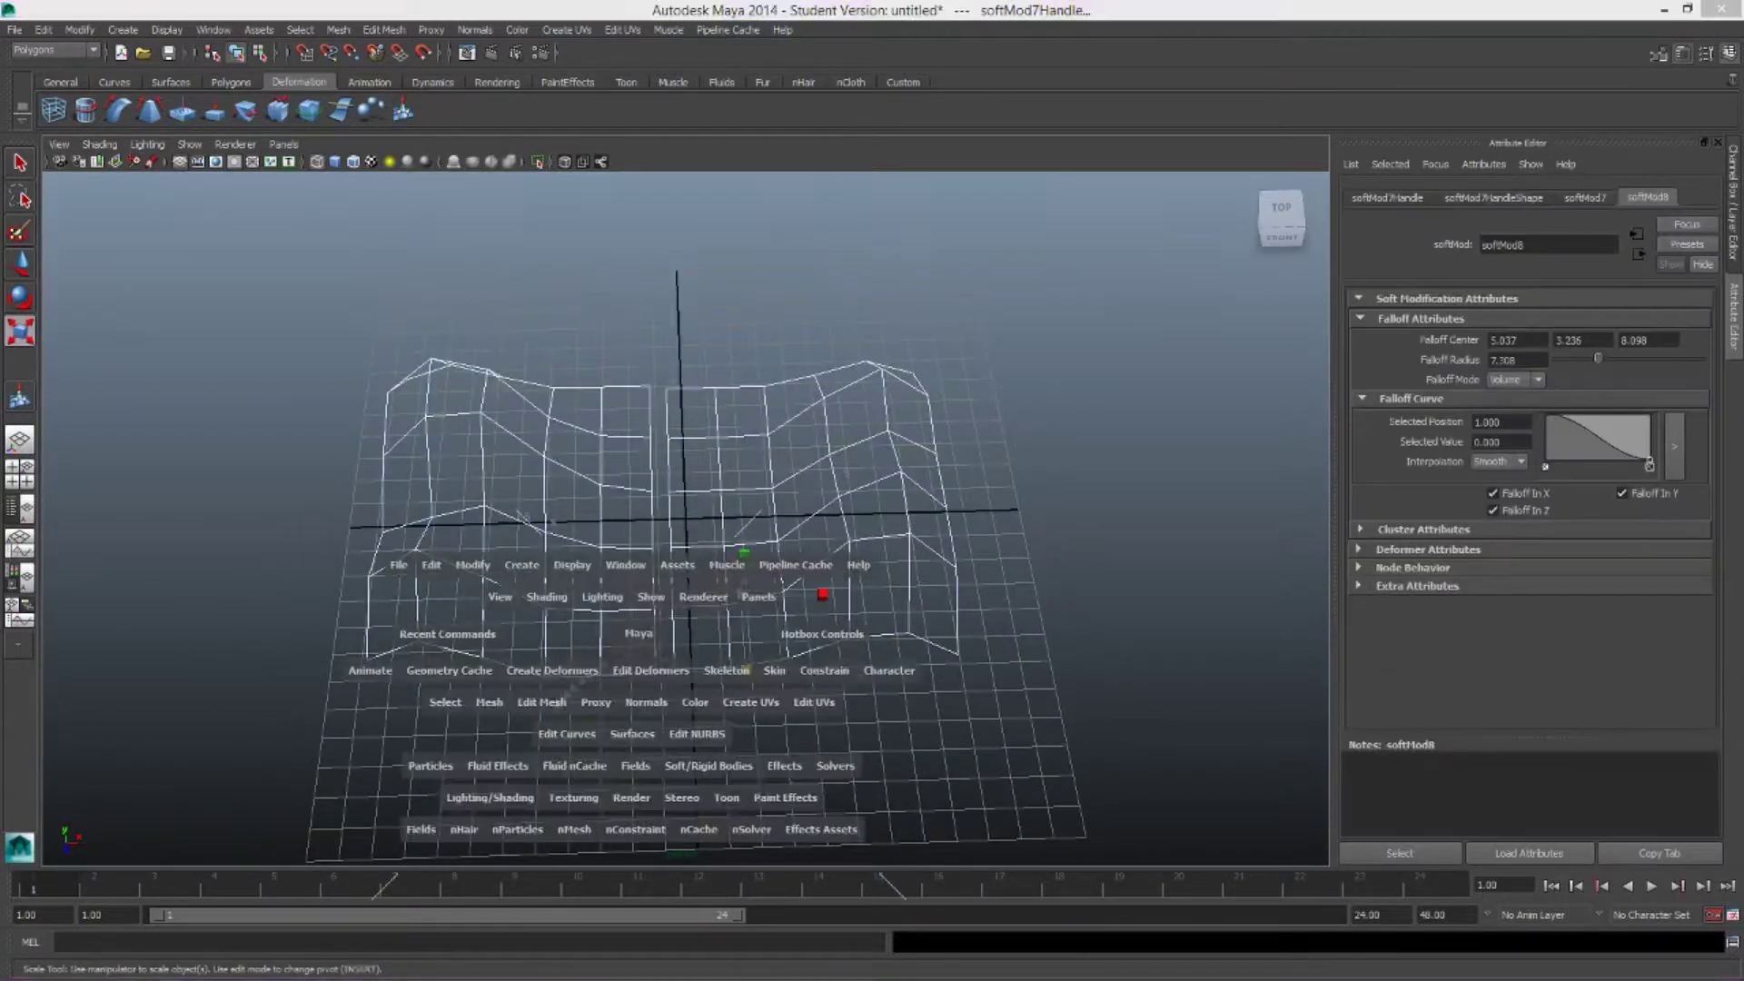
pyautogui.moveTo(528, 710); pyautogui.dragTo(565, 330)
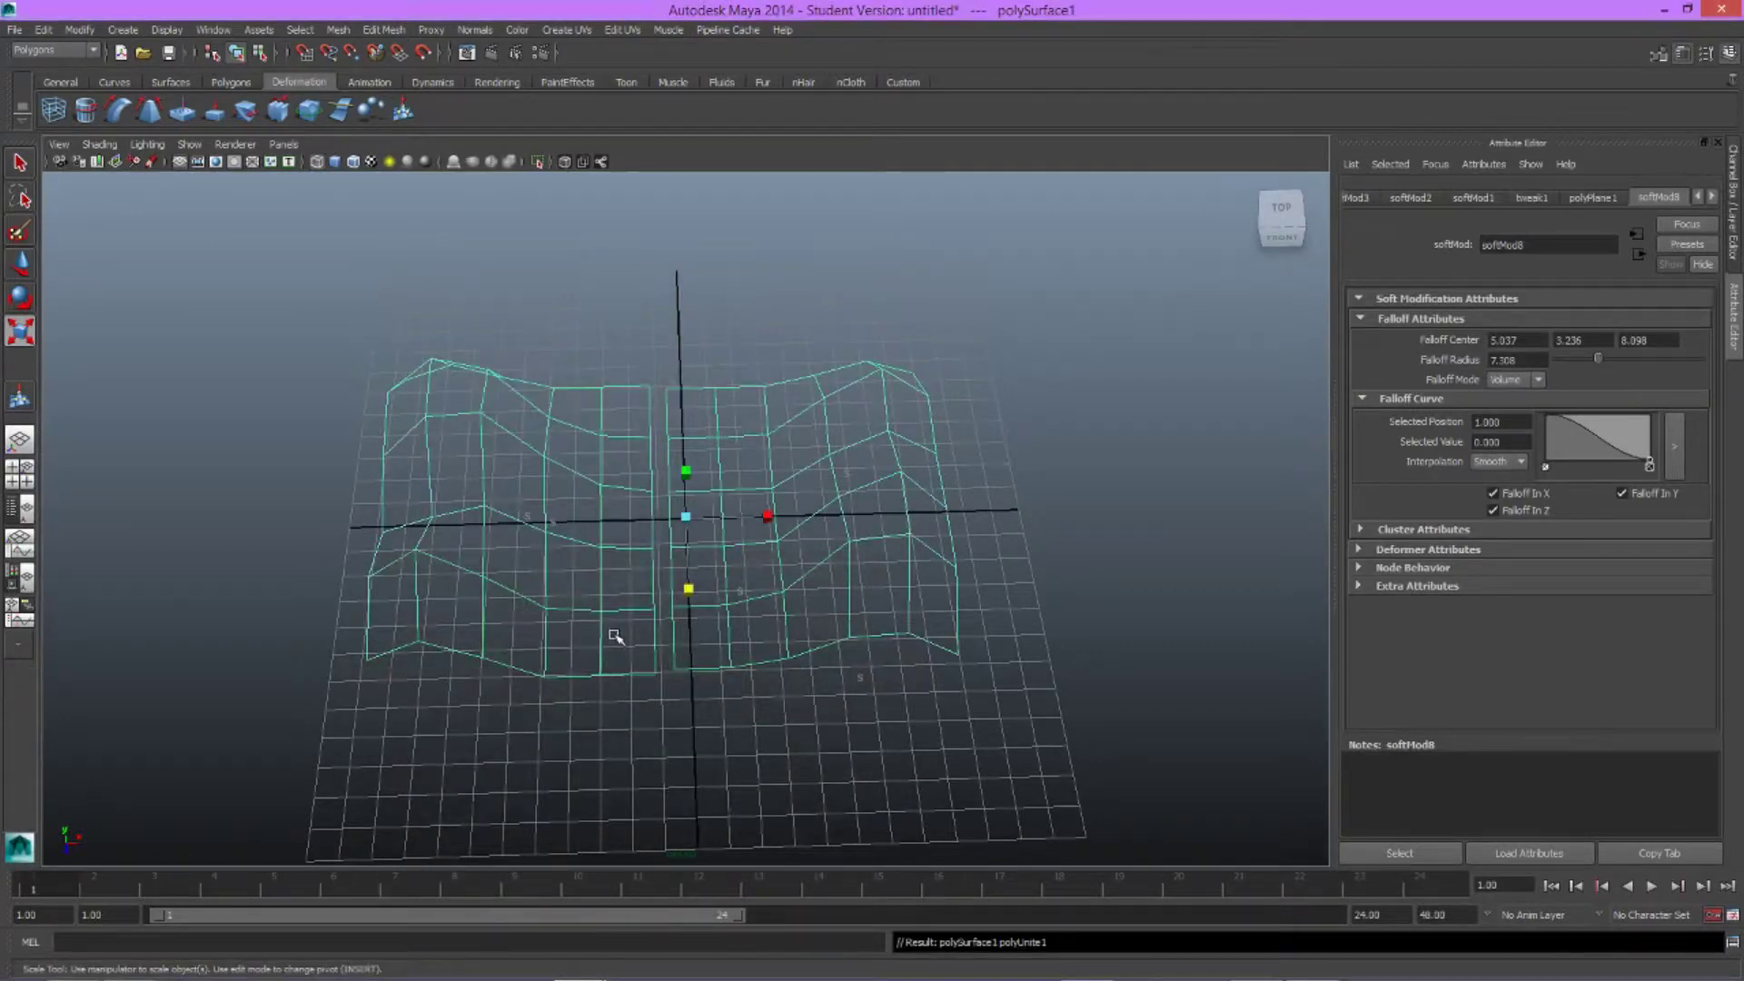
# Merge the two front pairs of facing border edges between the combined mesh's halves with the Merge Edge Tool.
pyautogui.click(615, 635)
pyautogui.moveTo(710, 750)
pyautogui.keyDown('alt'); pyautogui.mouseDown()
pyautogui.moveTo(709, 685)
pyautogui.moveTo(699, 732)
pyautogui.mouseUp(); pyautogui.keyUp('alt')
pyautogui.click(669, 647)
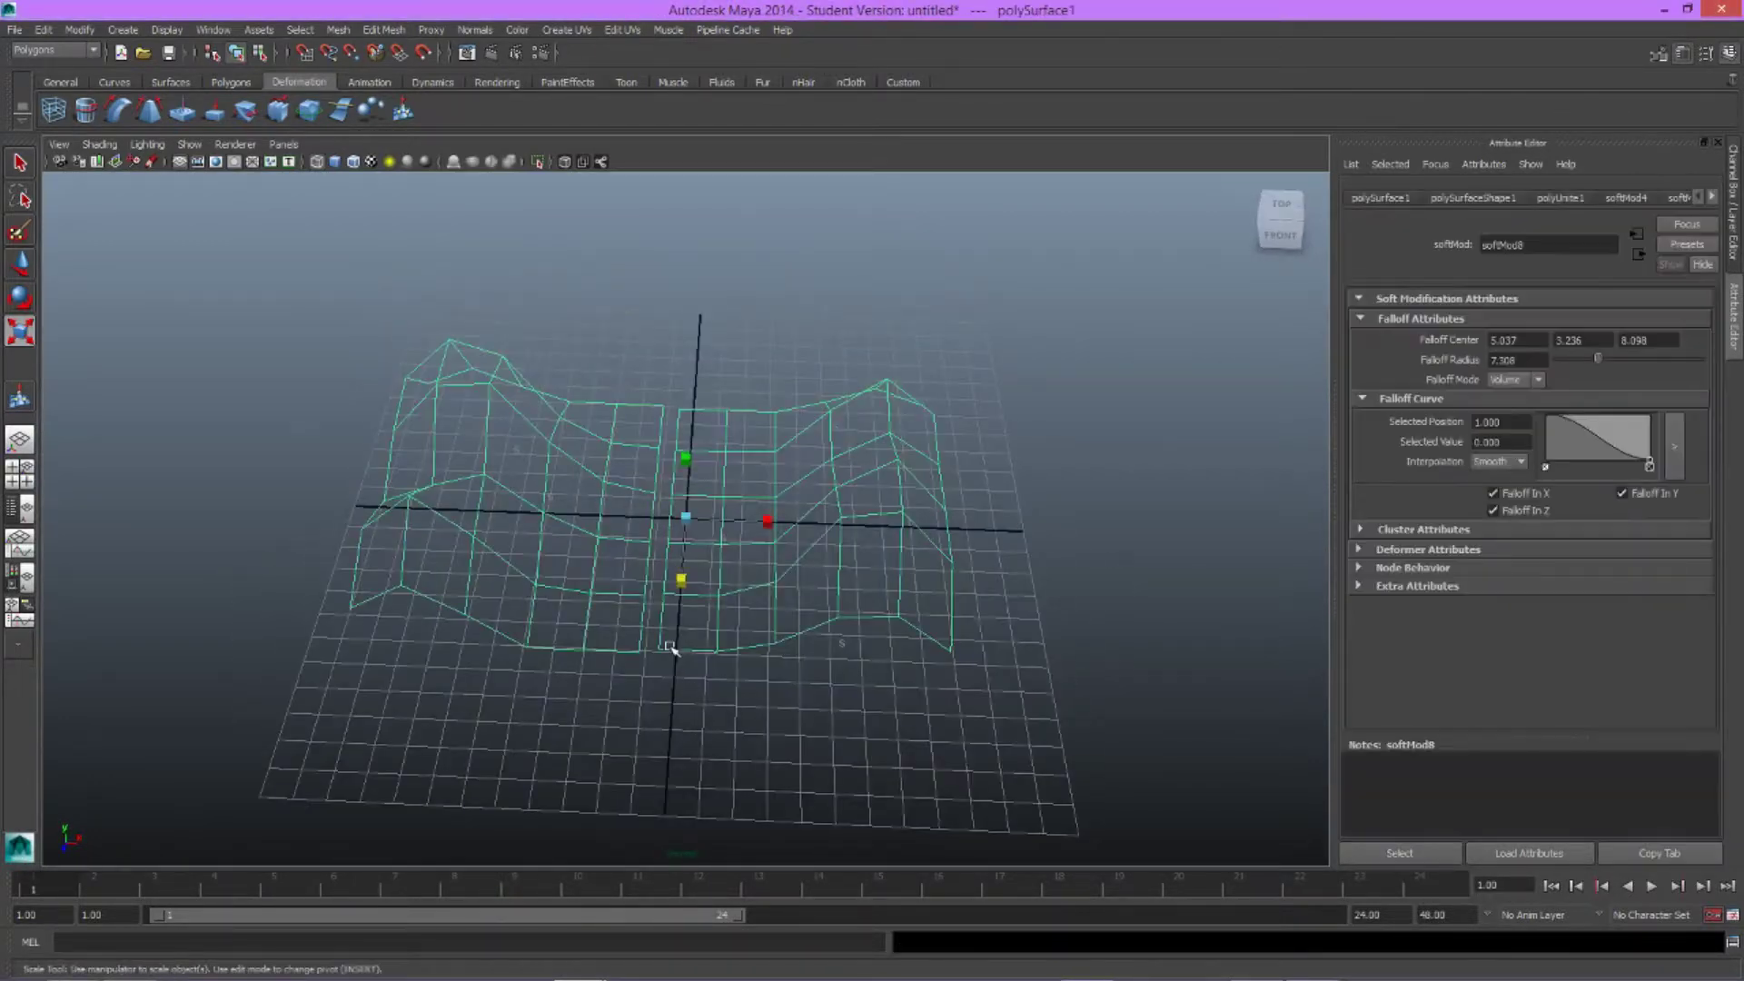
pyautogui.press('space')
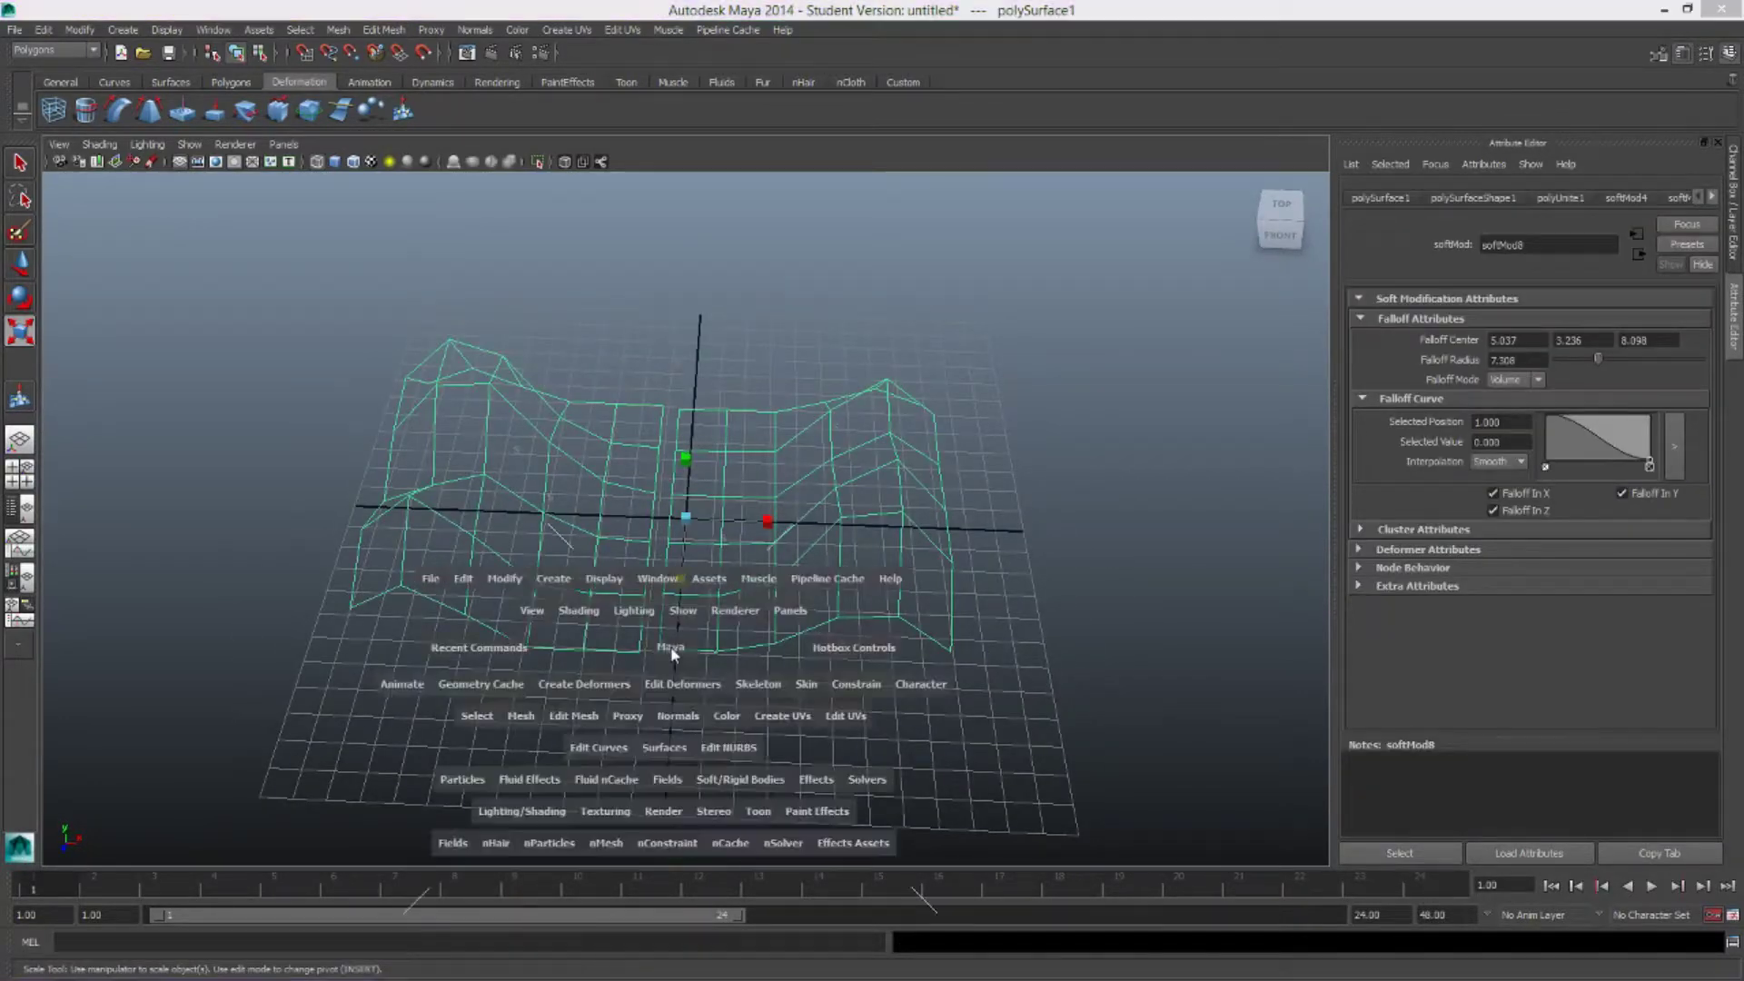
pyautogui.click(573, 717)
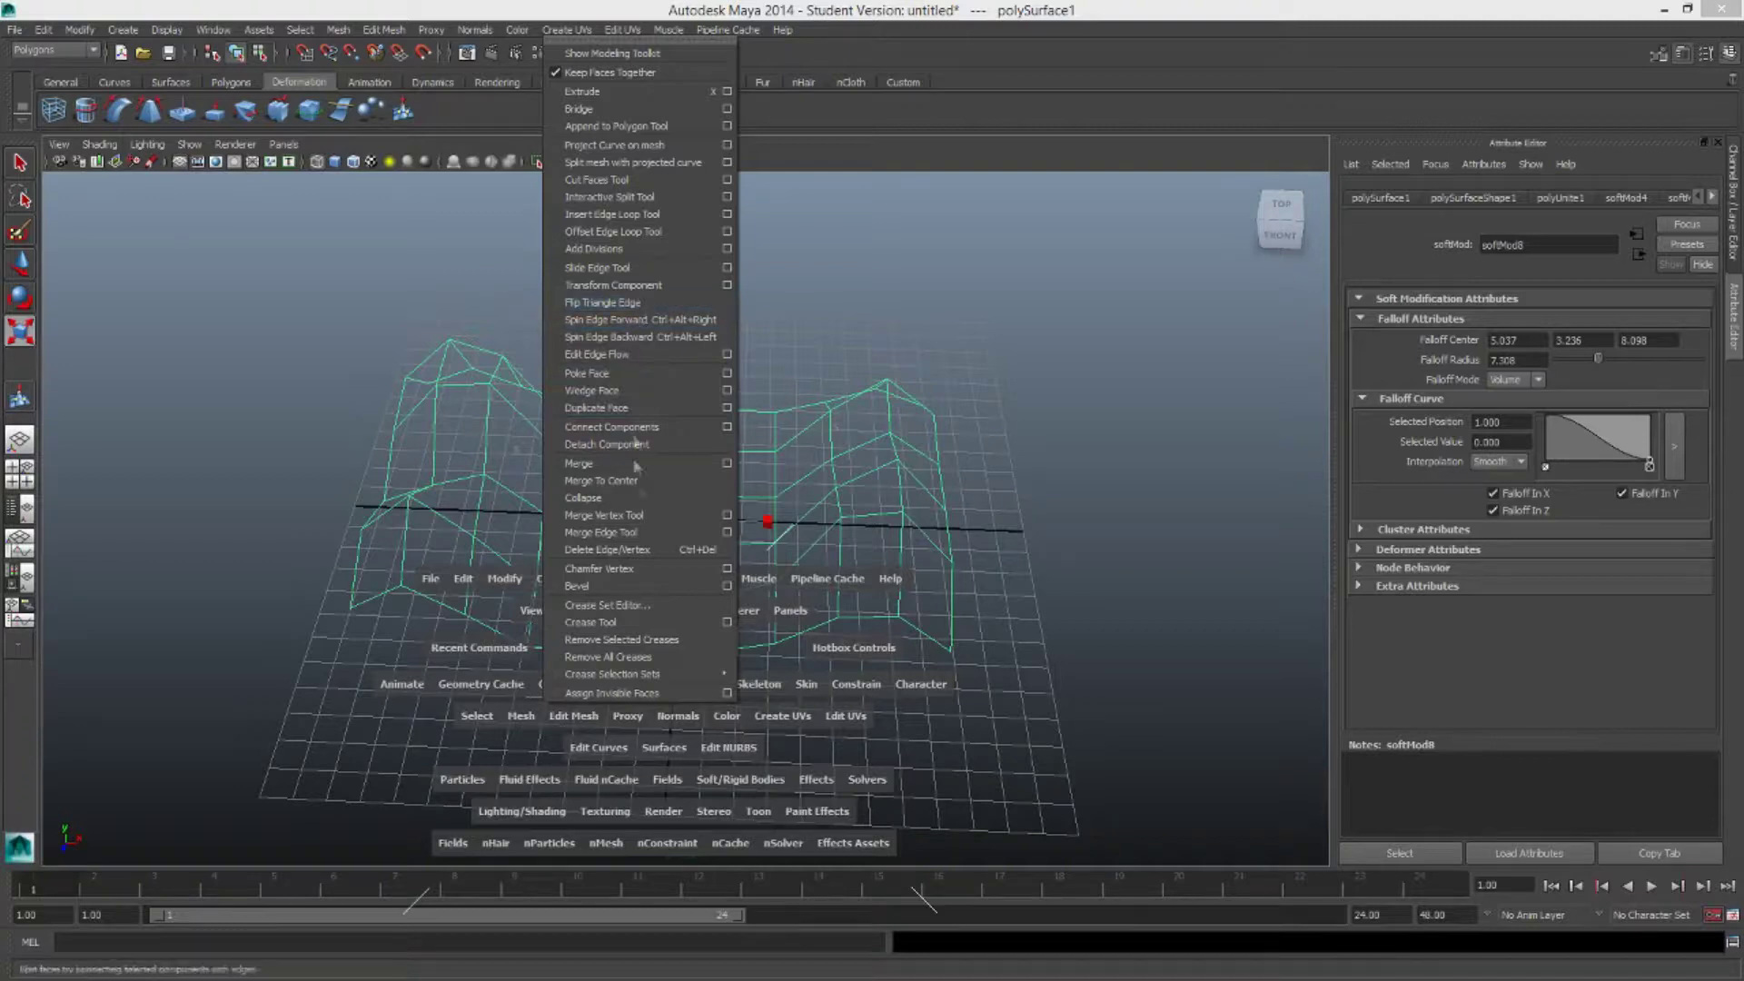
pyautogui.click(648, 537)
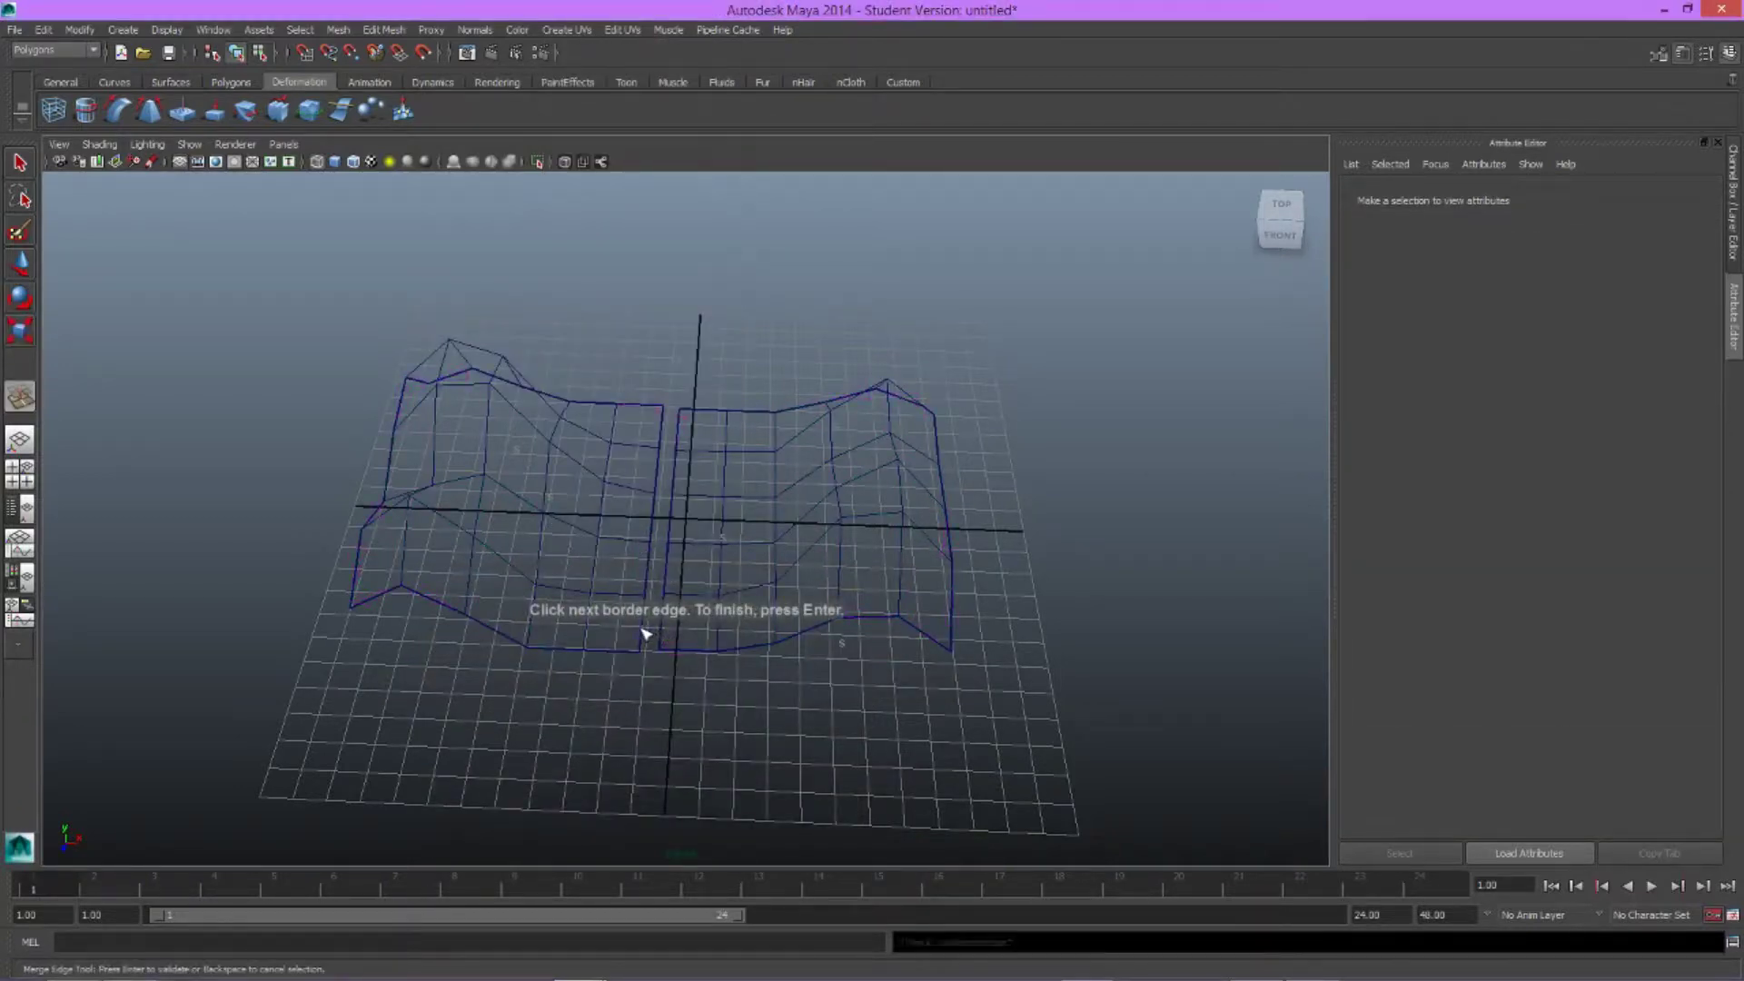
pyautogui.press('Return')
pyautogui.click(653, 576)
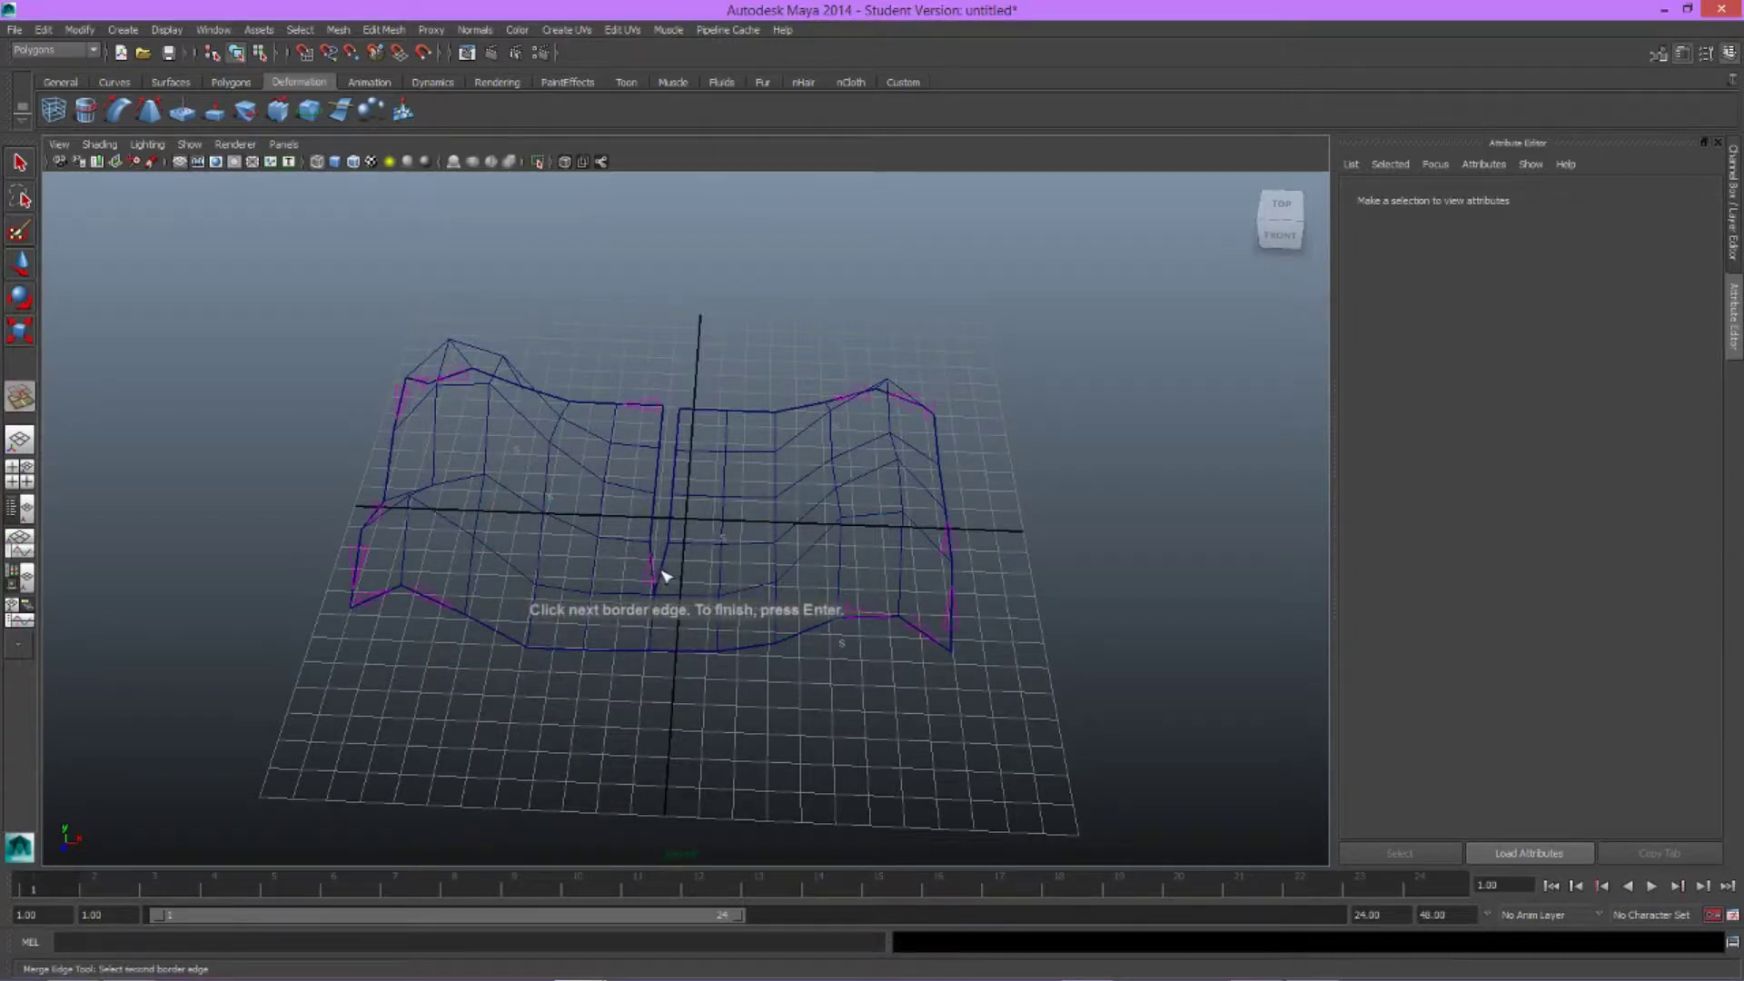
pyautogui.press('Return')
# Merge the remaining facing border edges toward the back to close the seam, and exit the Merge Edge Tool.
pyautogui.click(670, 518)
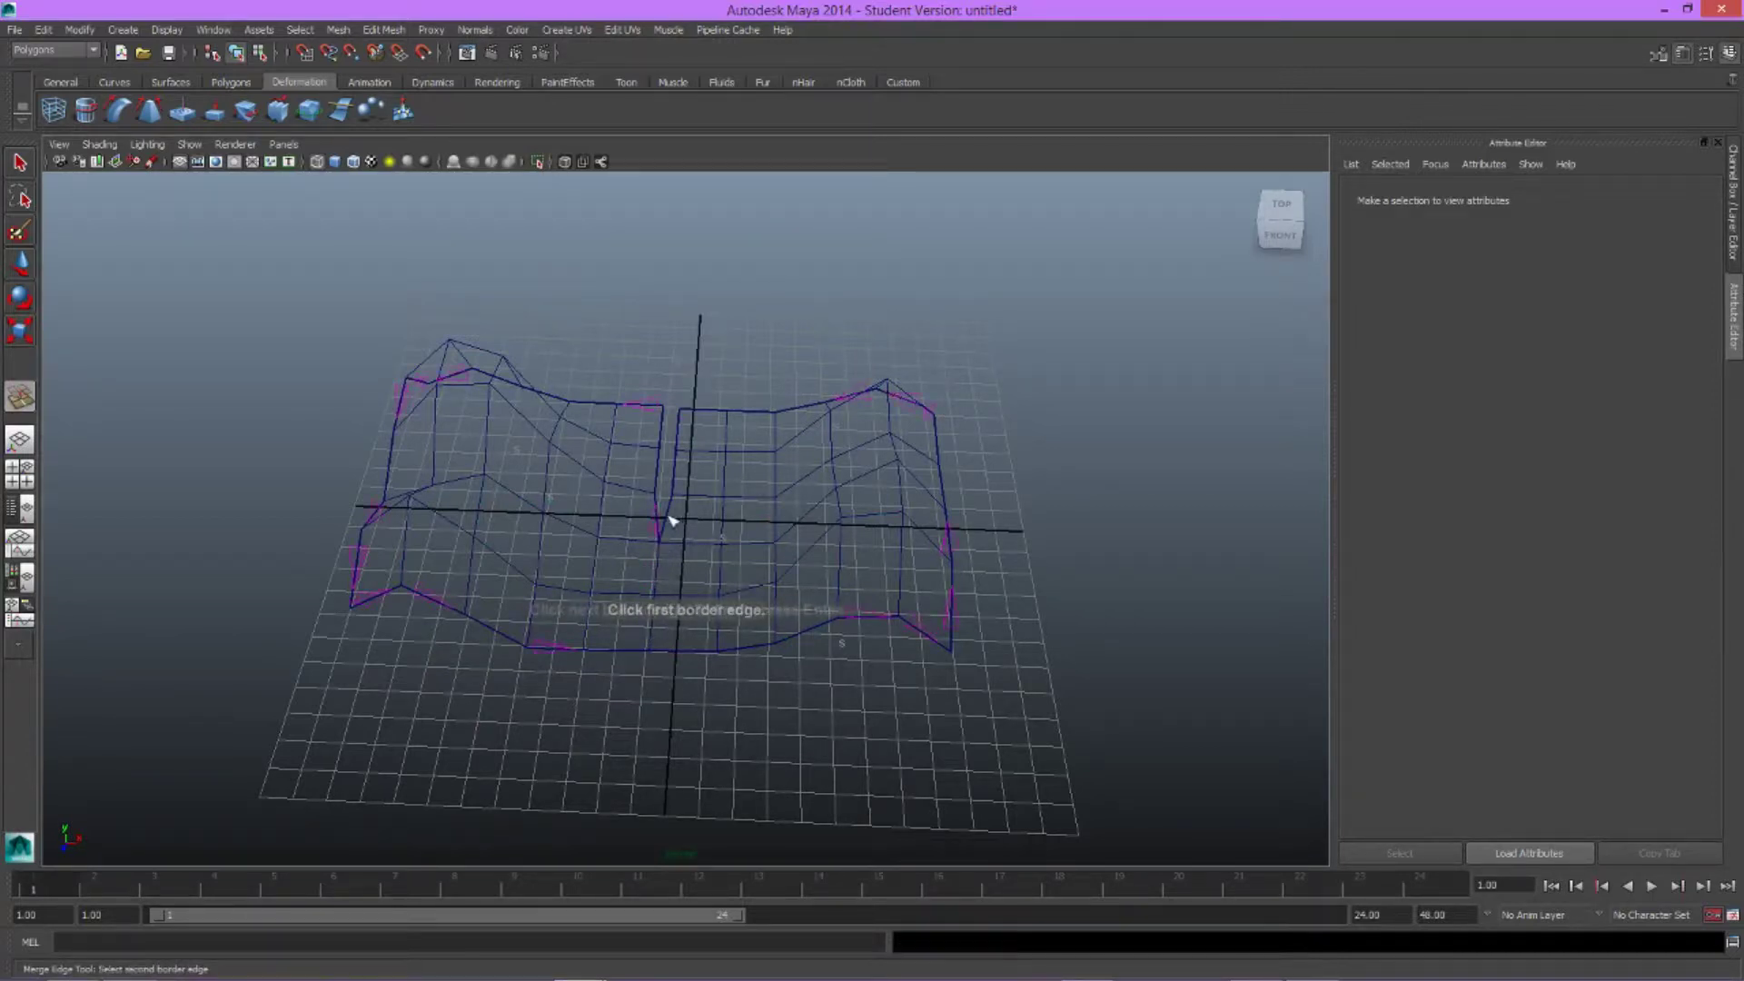
pyautogui.press('Return')
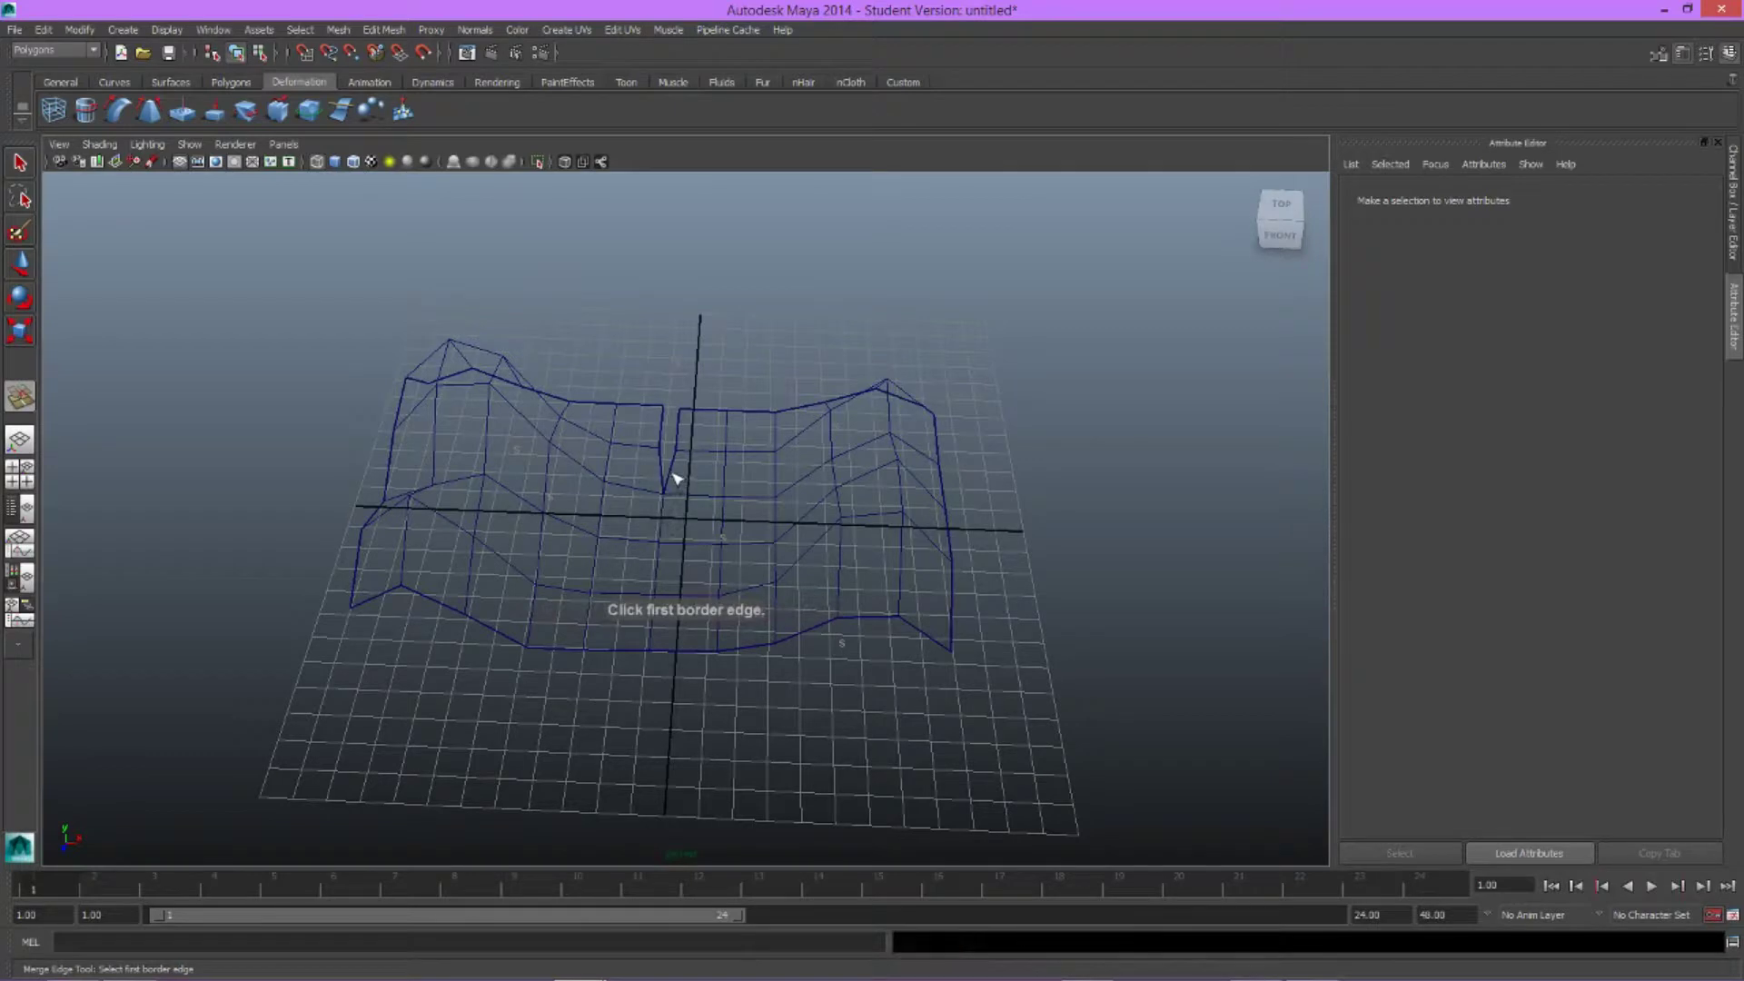
pyautogui.press('Return')
pyautogui.press('Return')
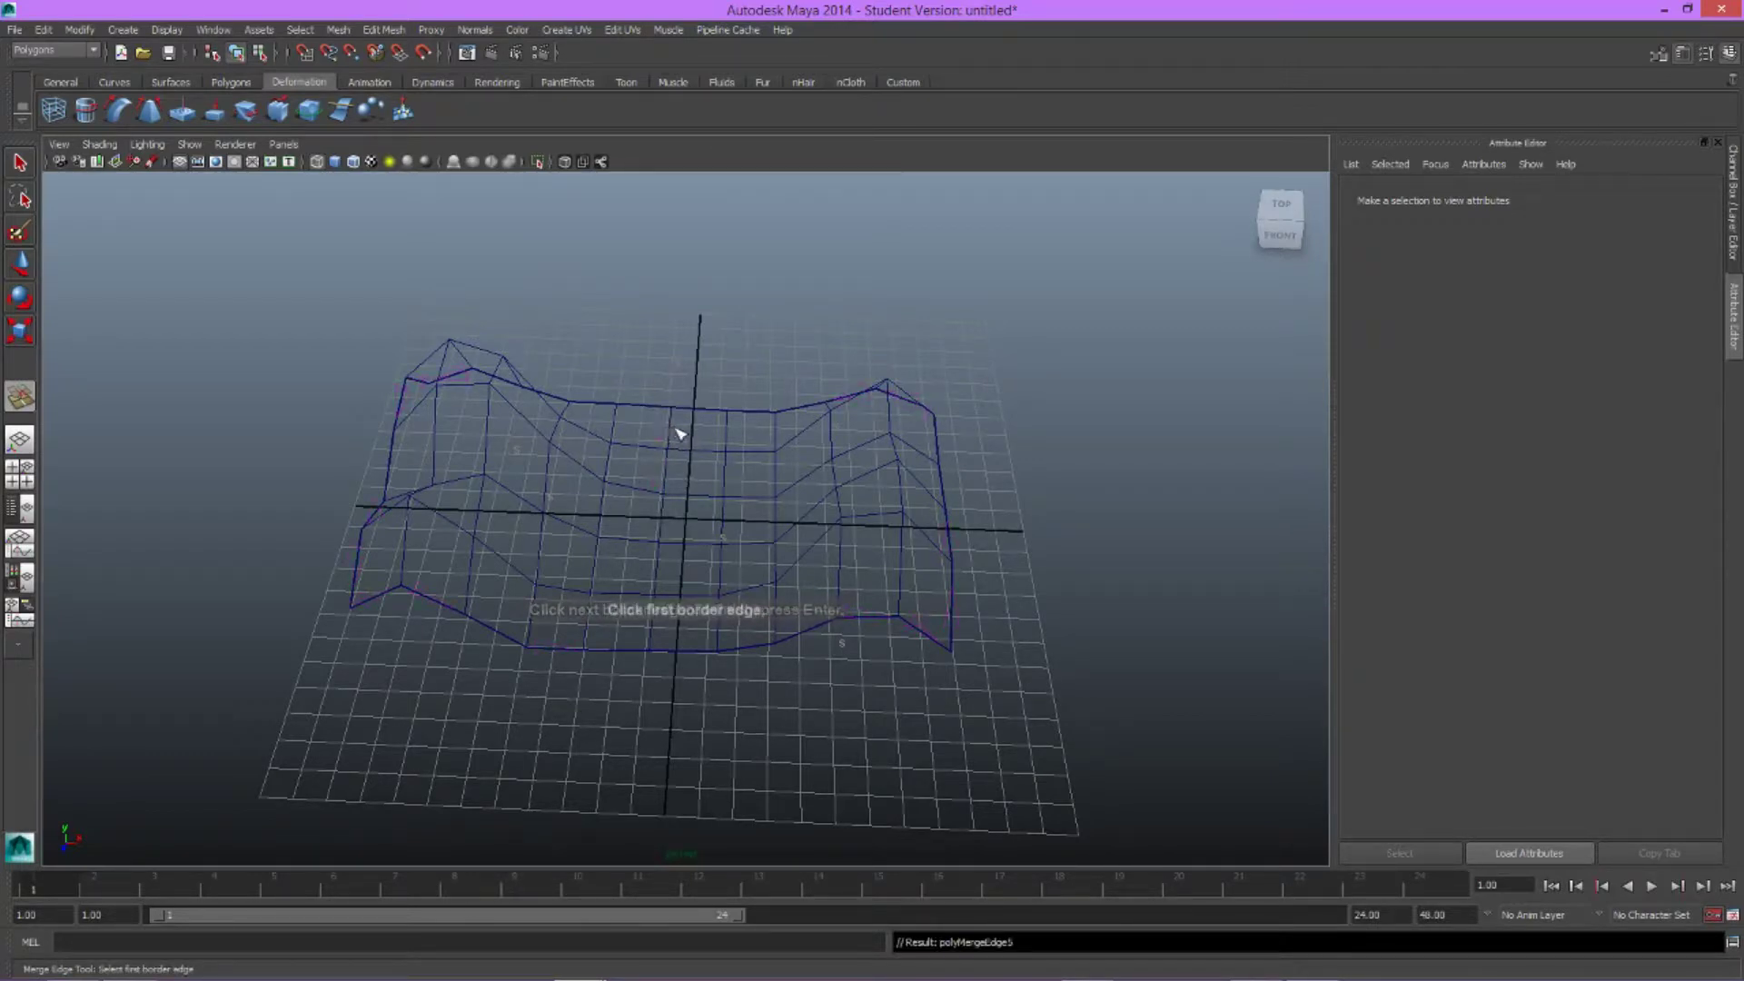
pyautogui.keyDown('alt'); pyautogui.moveTo(723, 657); pyautogui.dragTo(719, 603); pyautogui.keyUp('alt')
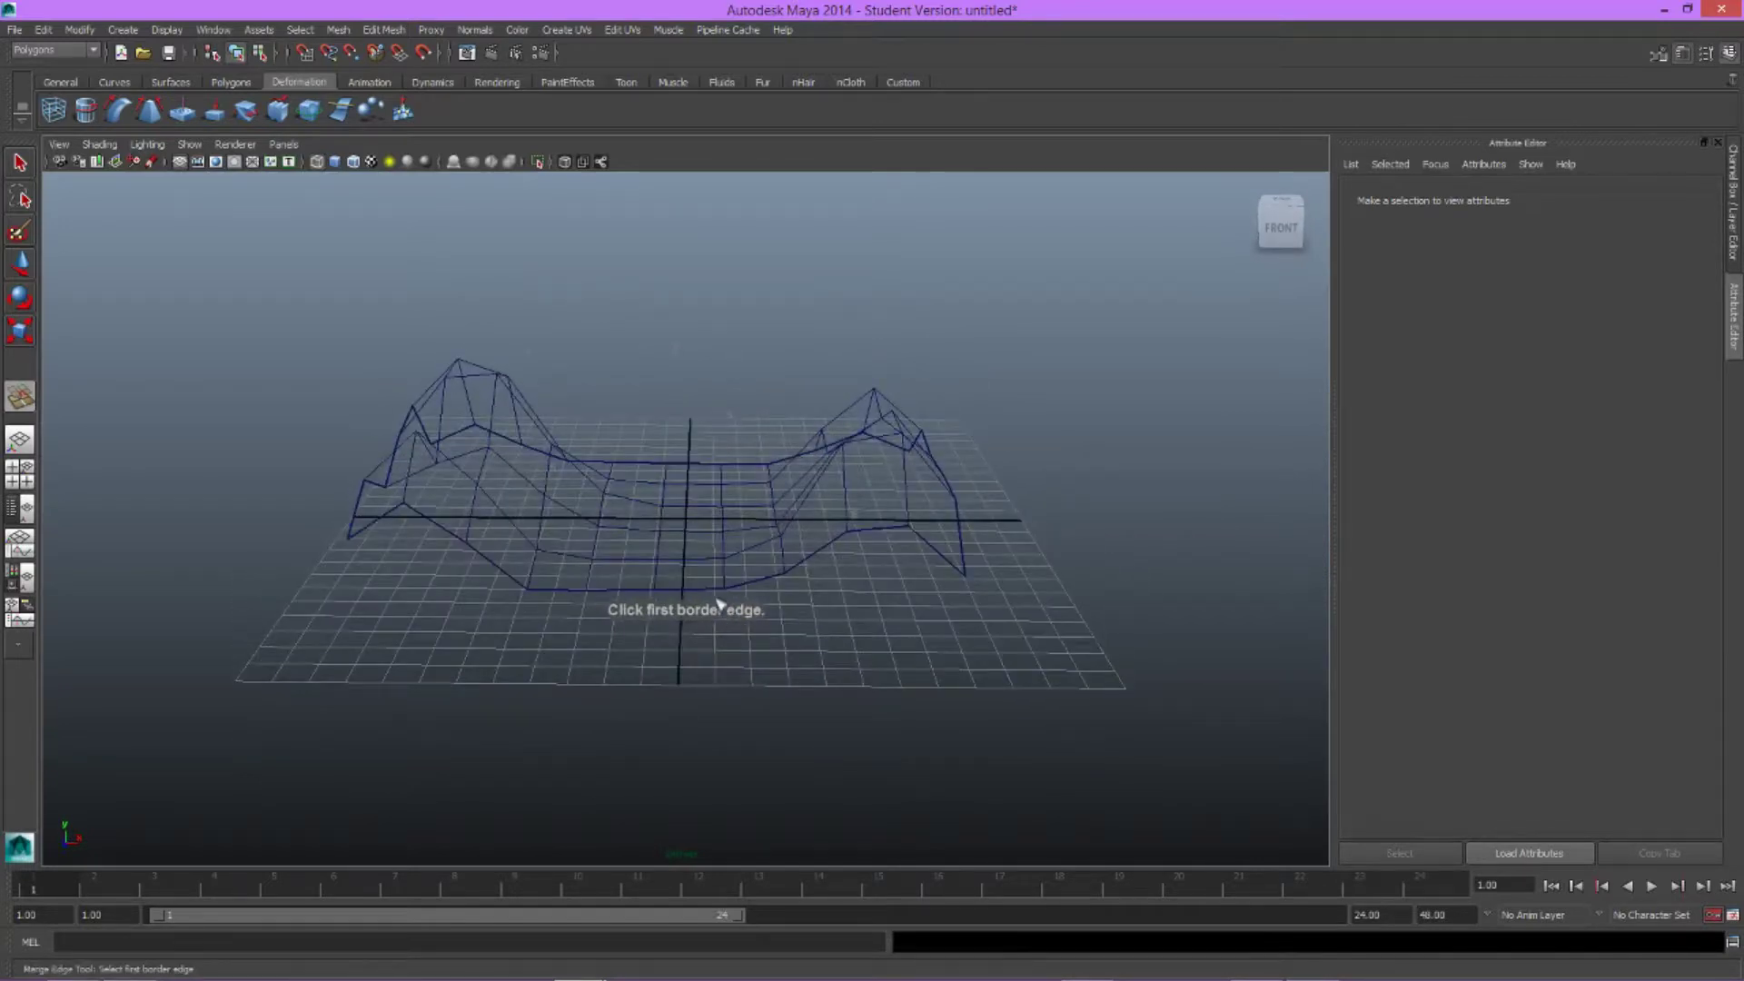
pyautogui.press('q')
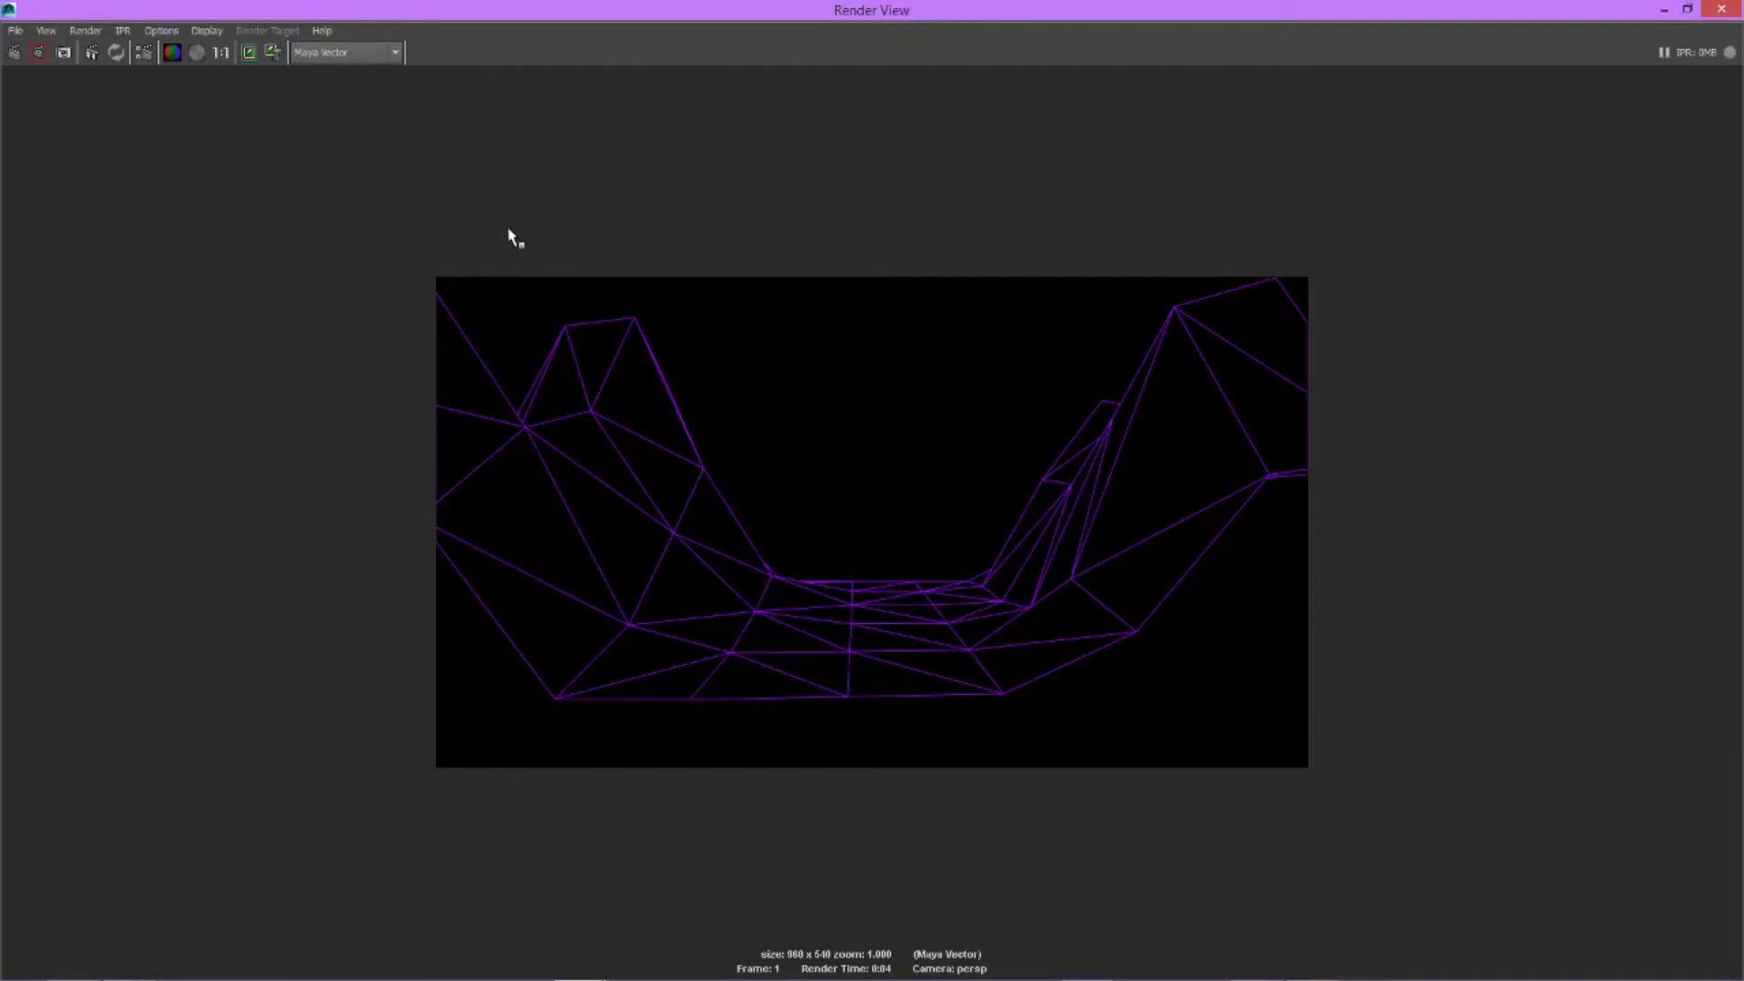
# Close the current render, render the valley wireframe with Maya Vector from a raised angle, and close the new render.
pyautogui.click(1723, 10)
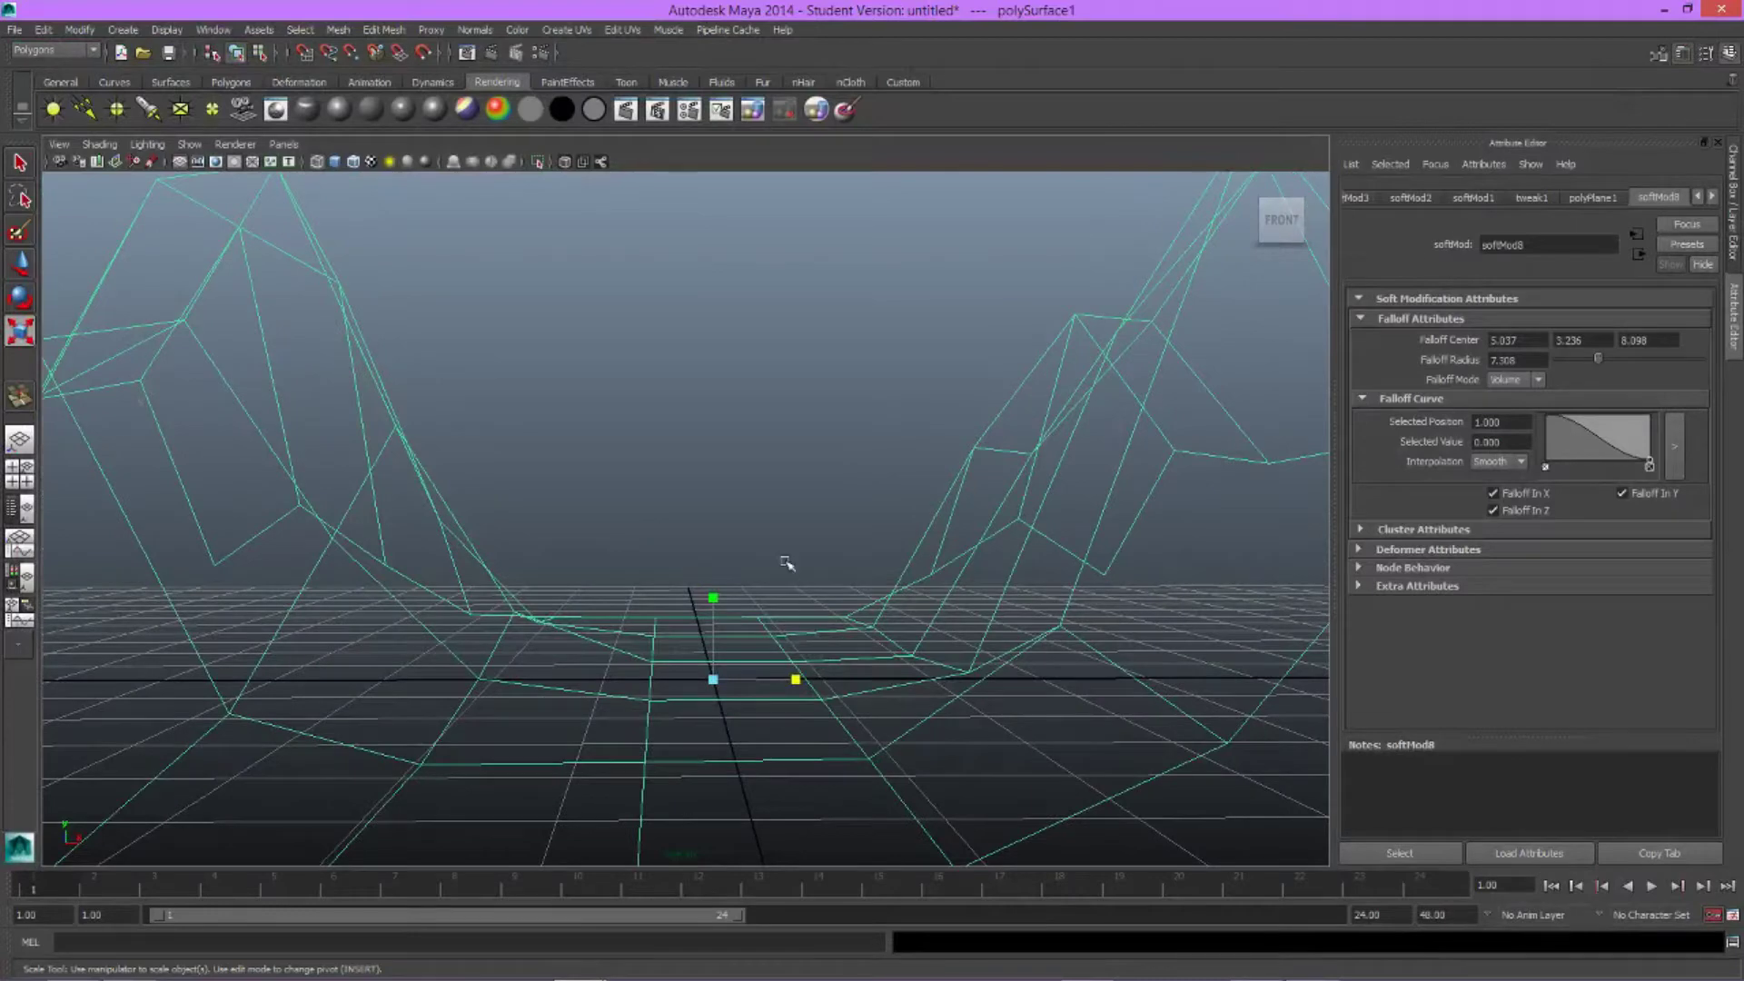
pyautogui.click(787, 563)
pyautogui.keyDown('alt'); pyautogui.moveTo(825, 708); pyautogui.dragTo(641, 191); pyautogui.keyUp('alt')
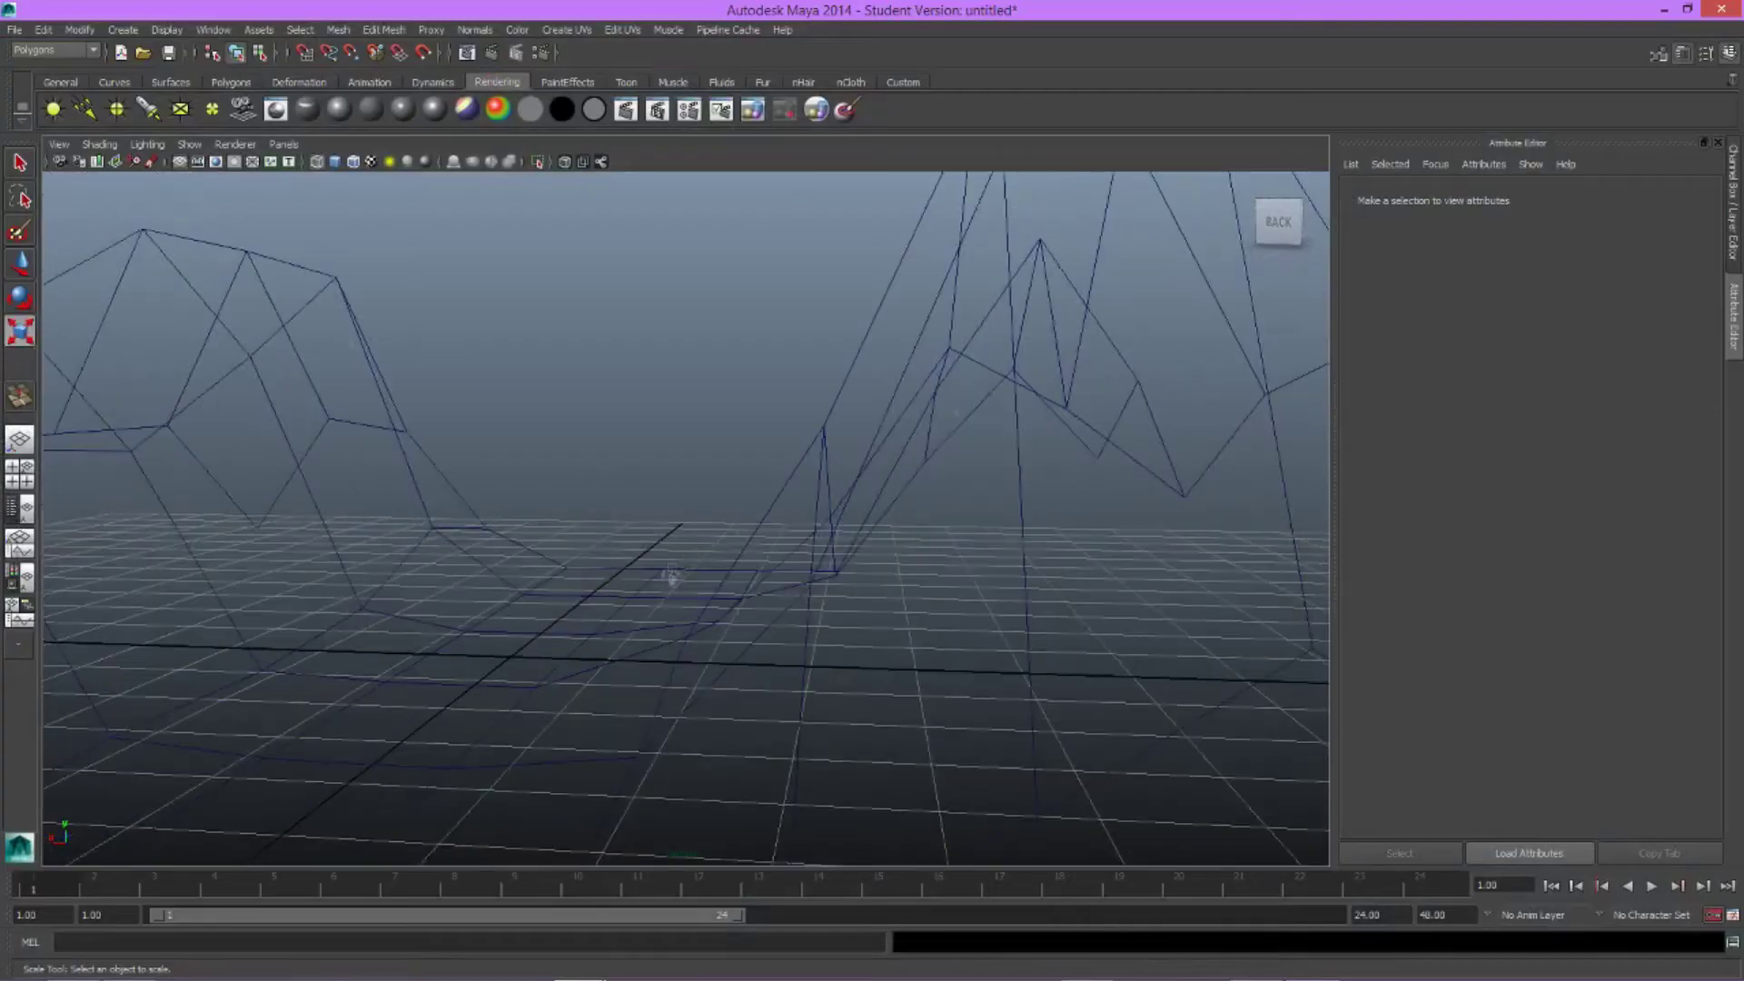
pyautogui.moveTo(669, 576)
pyautogui.keyDown('alt'); pyautogui.mouseDown()
pyautogui.moveTo(634, 584)
pyautogui.moveTo(665, 608)
pyautogui.mouseUp(); pyautogui.keyUp('alt')
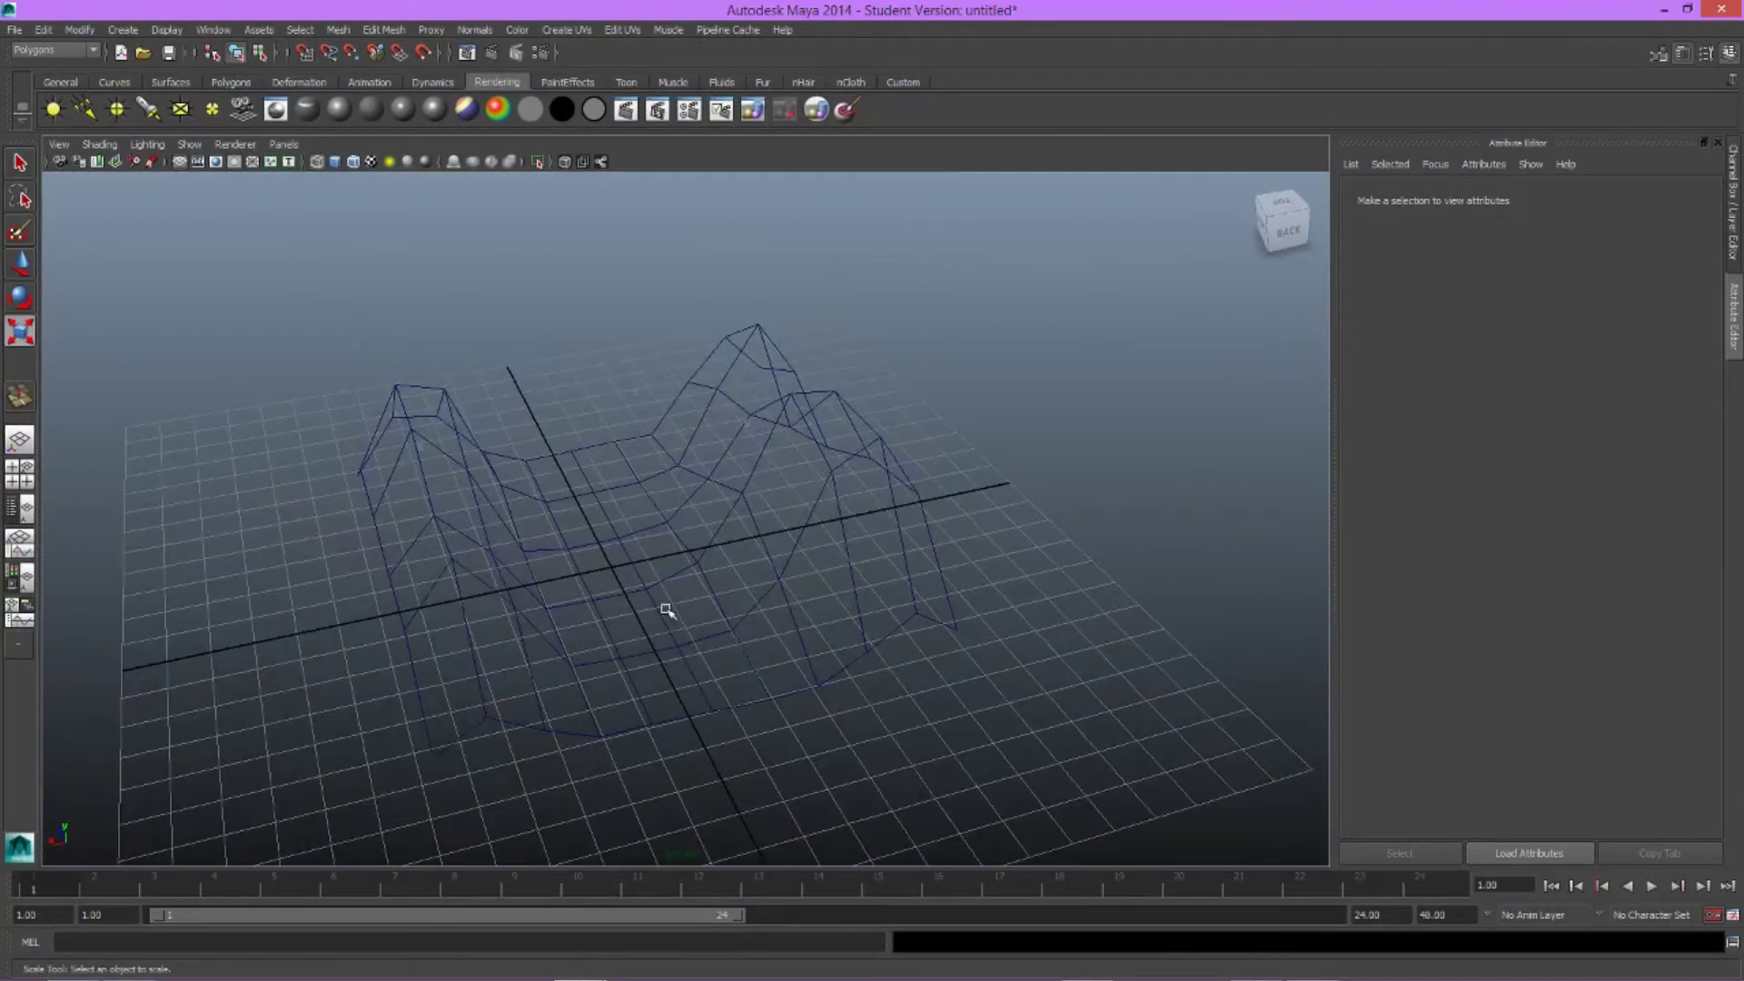
pyautogui.click(666, 608)
pyautogui.moveTo(589, 523); pyautogui.dragTo(563, 480)
pyautogui.keyDown('alt'); pyautogui.moveTo(820, 419); pyautogui.dragTo(785, 331); pyautogui.keyUp('alt')
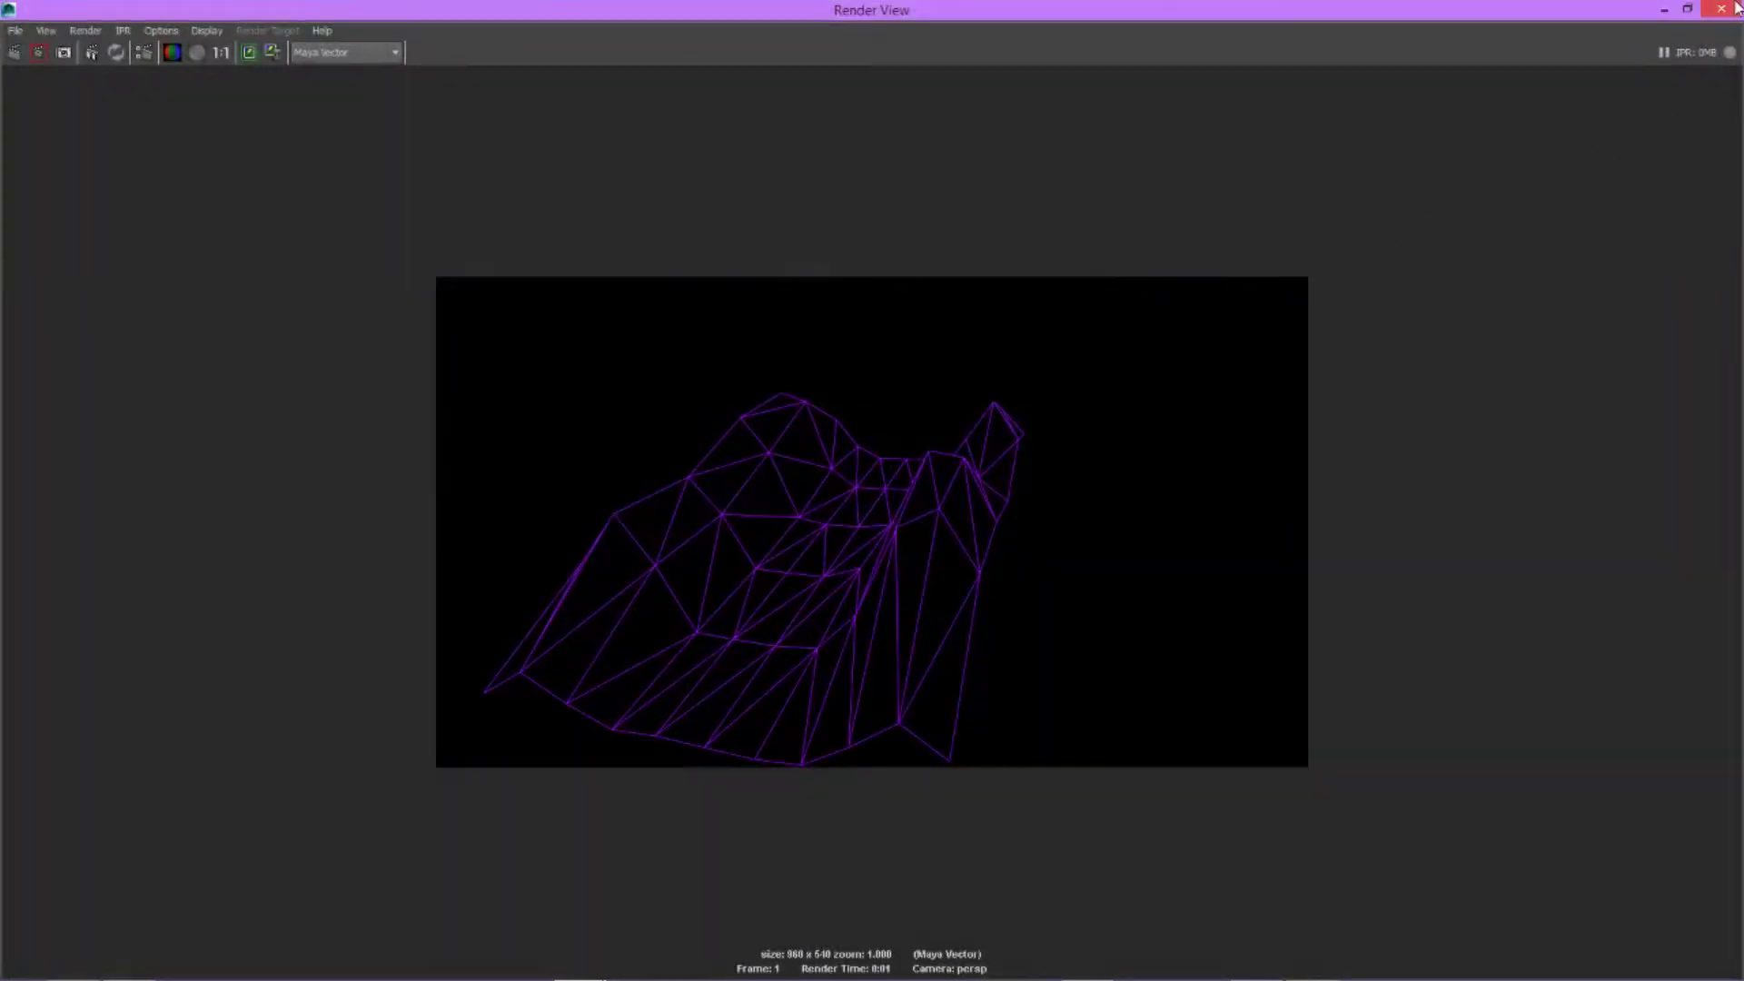
pyautogui.click(1738, 7)
pyautogui.keyDown('alt'); pyautogui.moveTo(604, 654); pyautogui.dragTo(673, 623); pyautogui.keyUp('alt')
pyautogui.click(656, 440)
pyautogui.keyDown('alt'); pyautogui.moveTo(659, 439); pyautogui.dragTo(883, 594); pyautogui.keyUp('alt')
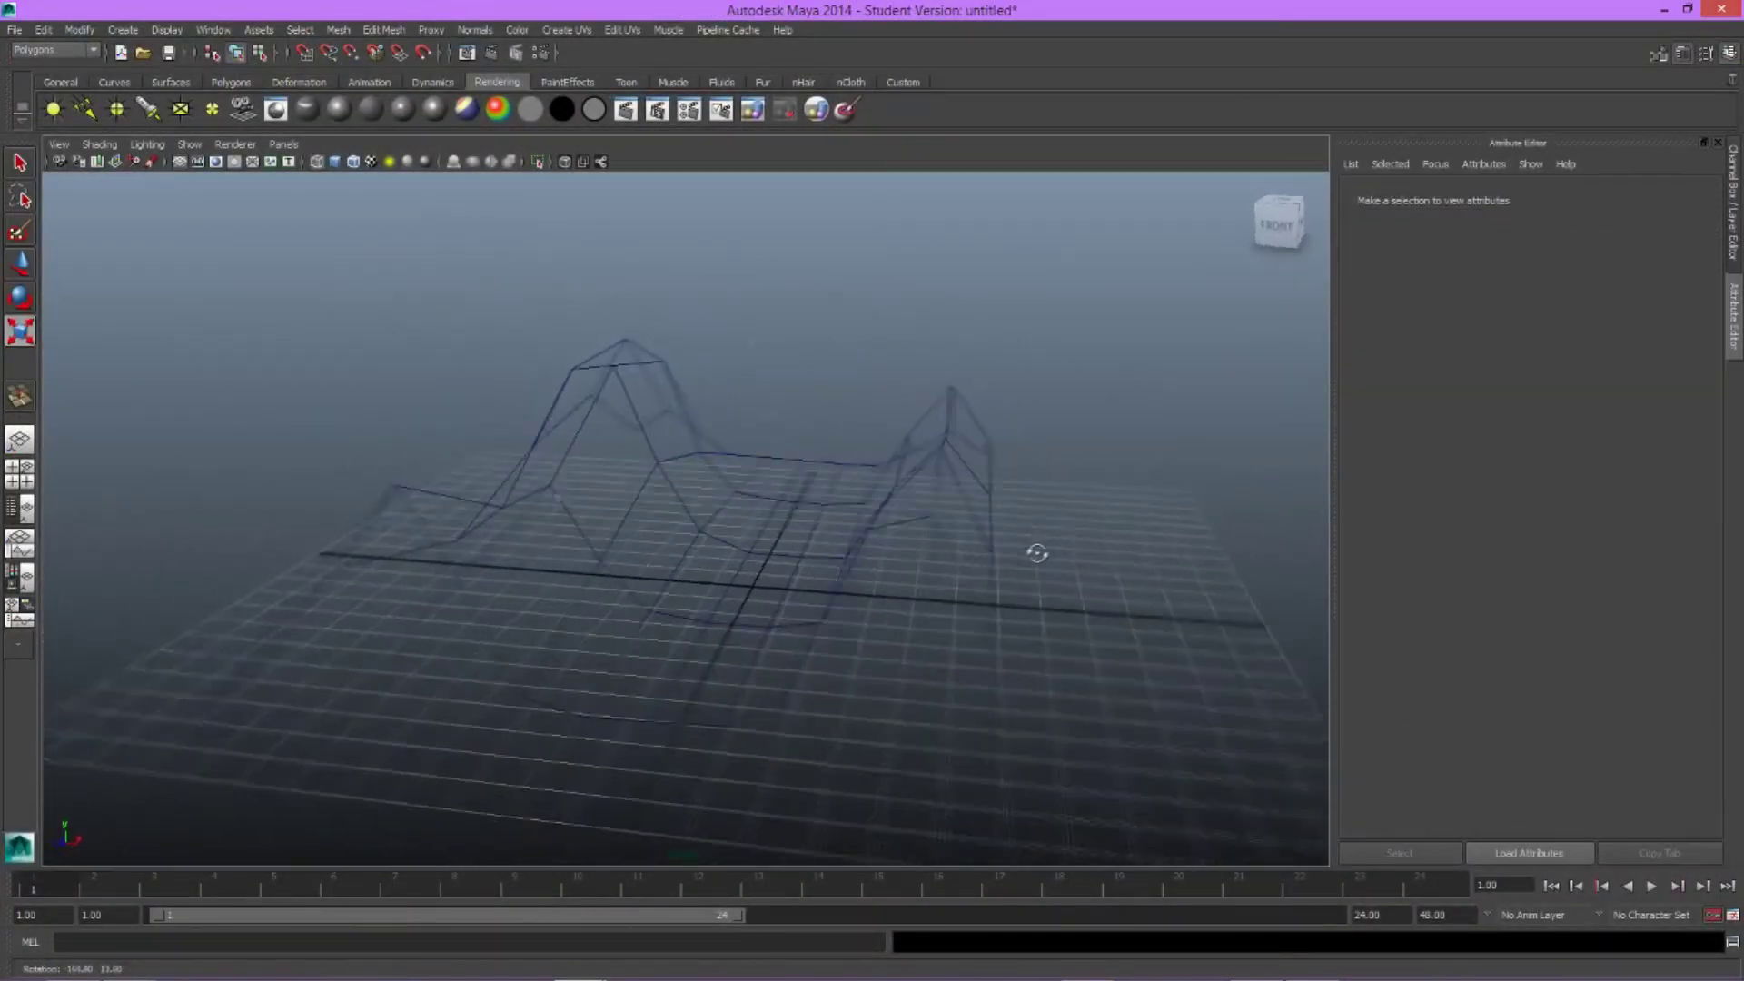